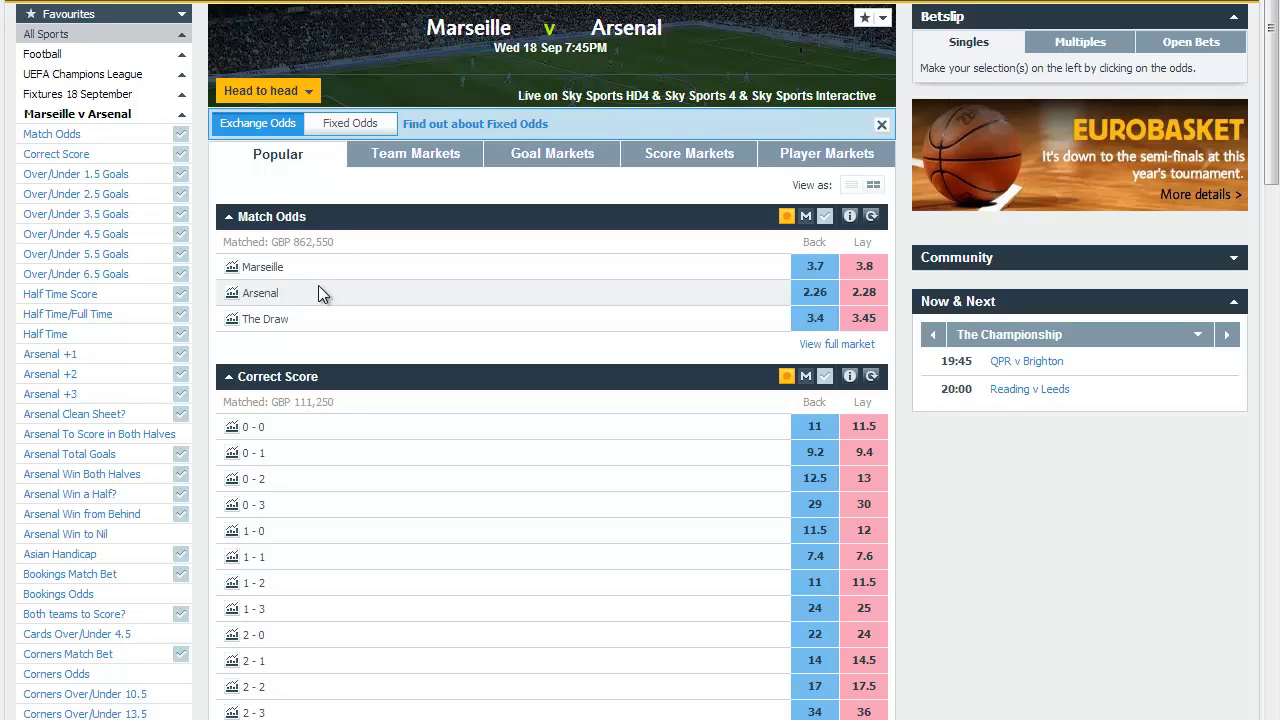
Place a £2 back bet on Arsenal at odds of 1000.
left_click(816, 298)
left_click(1130, 133)
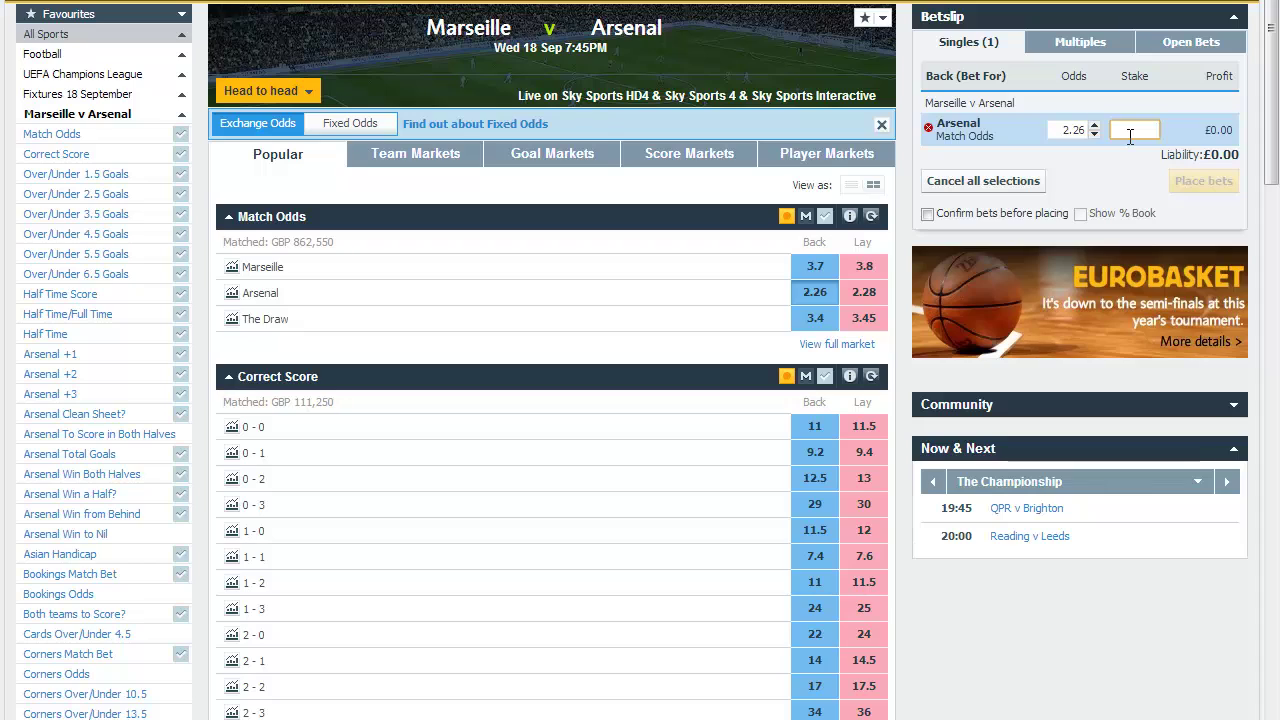
type("2")
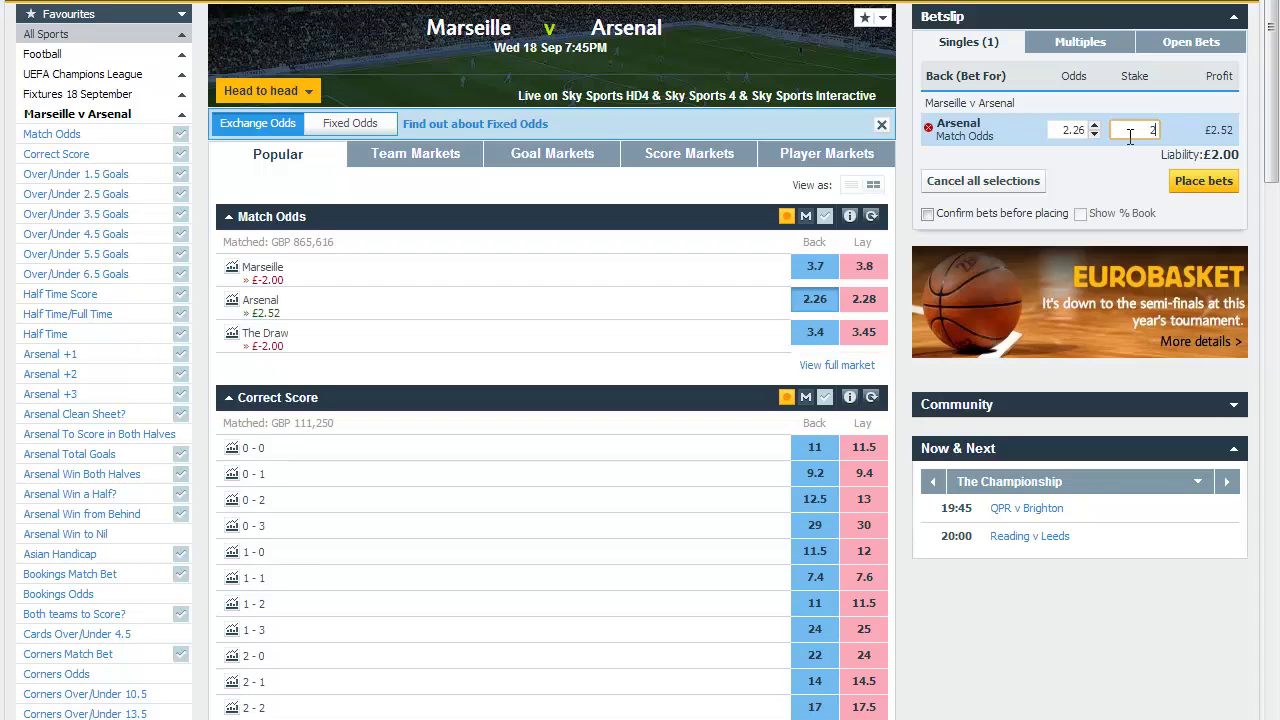
left_click(1066, 130)
type("100")
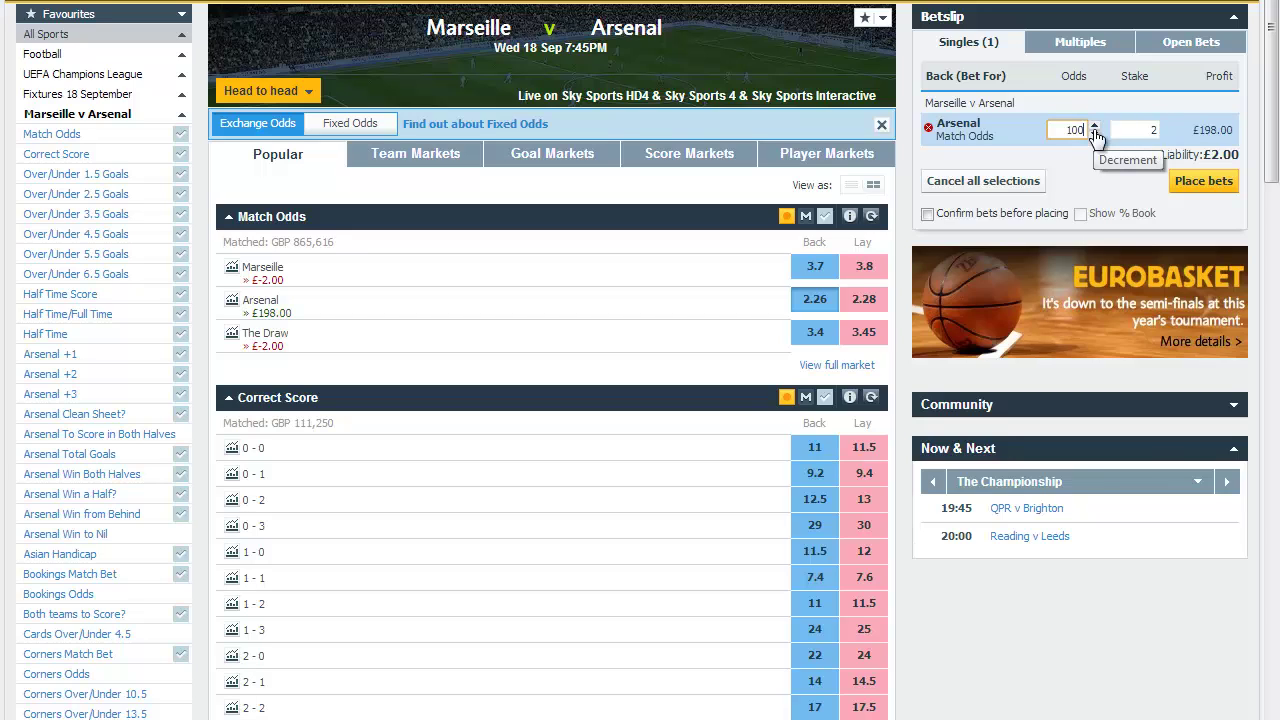
type("0")
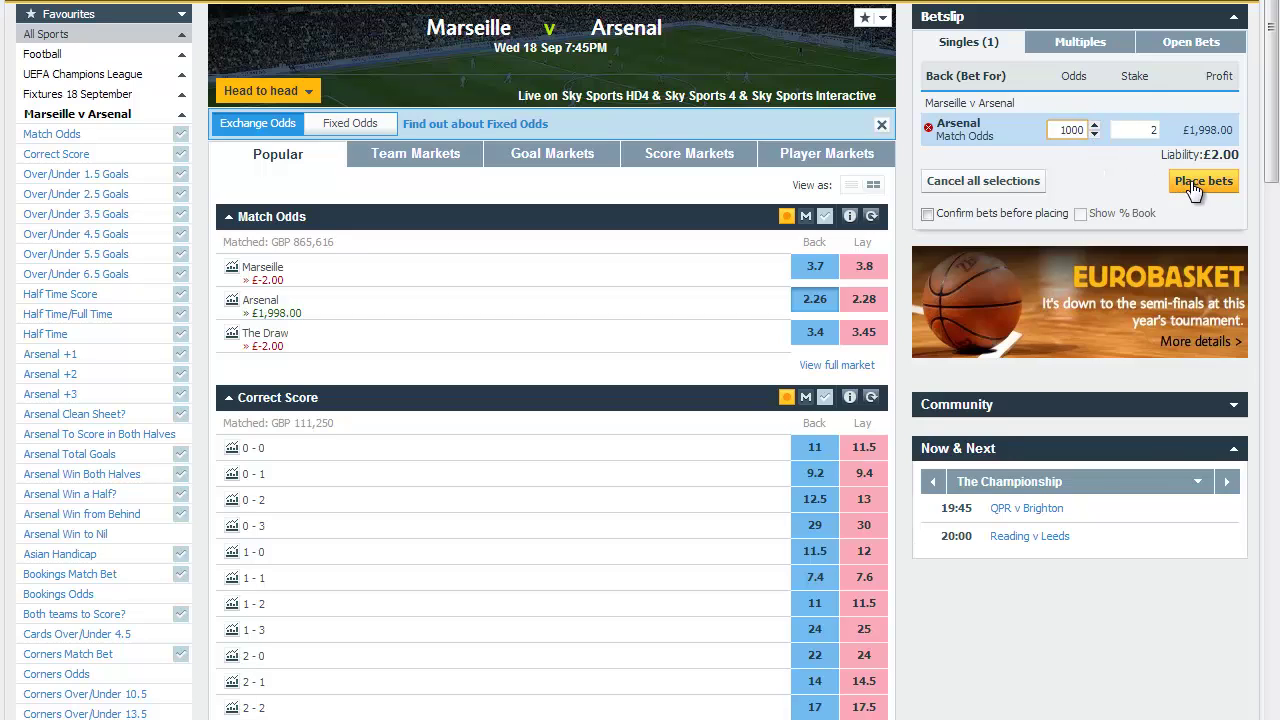
left_click(1195, 188)
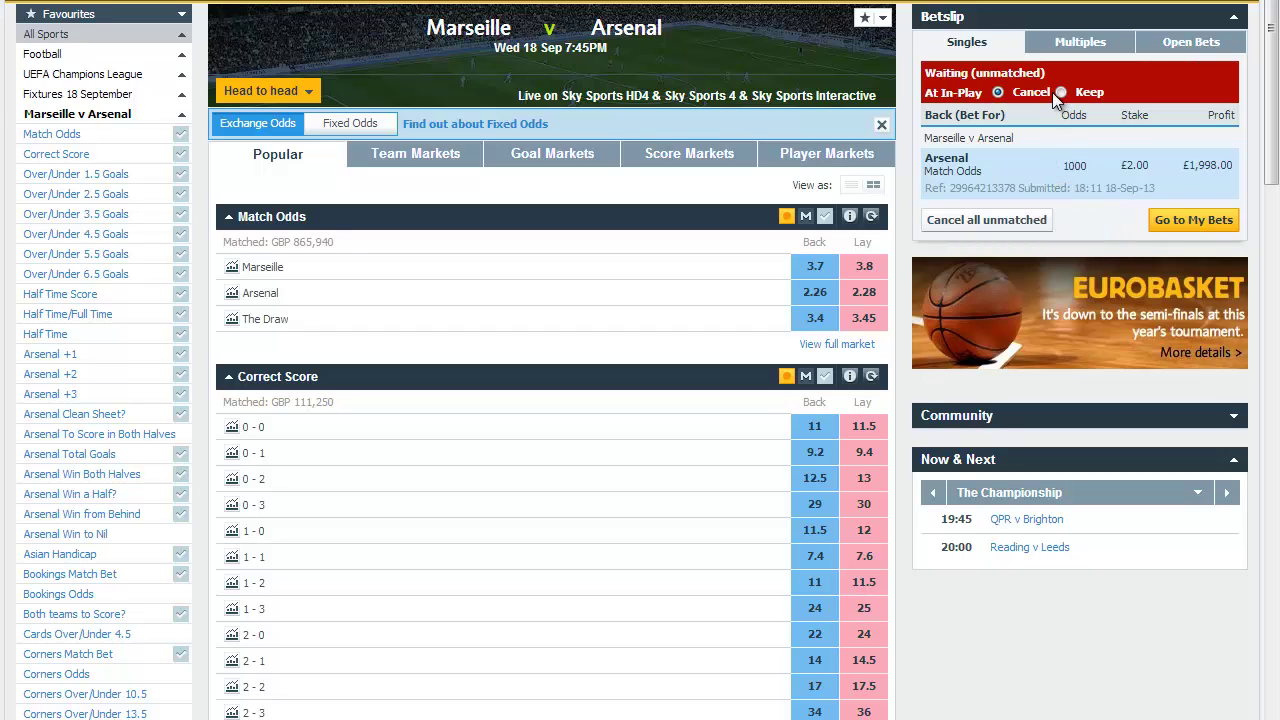
Raise the unmatched Arsenal bet's stake to £2.01, splitting off a £0.01 bet at 1000.
left_click(1165, 218)
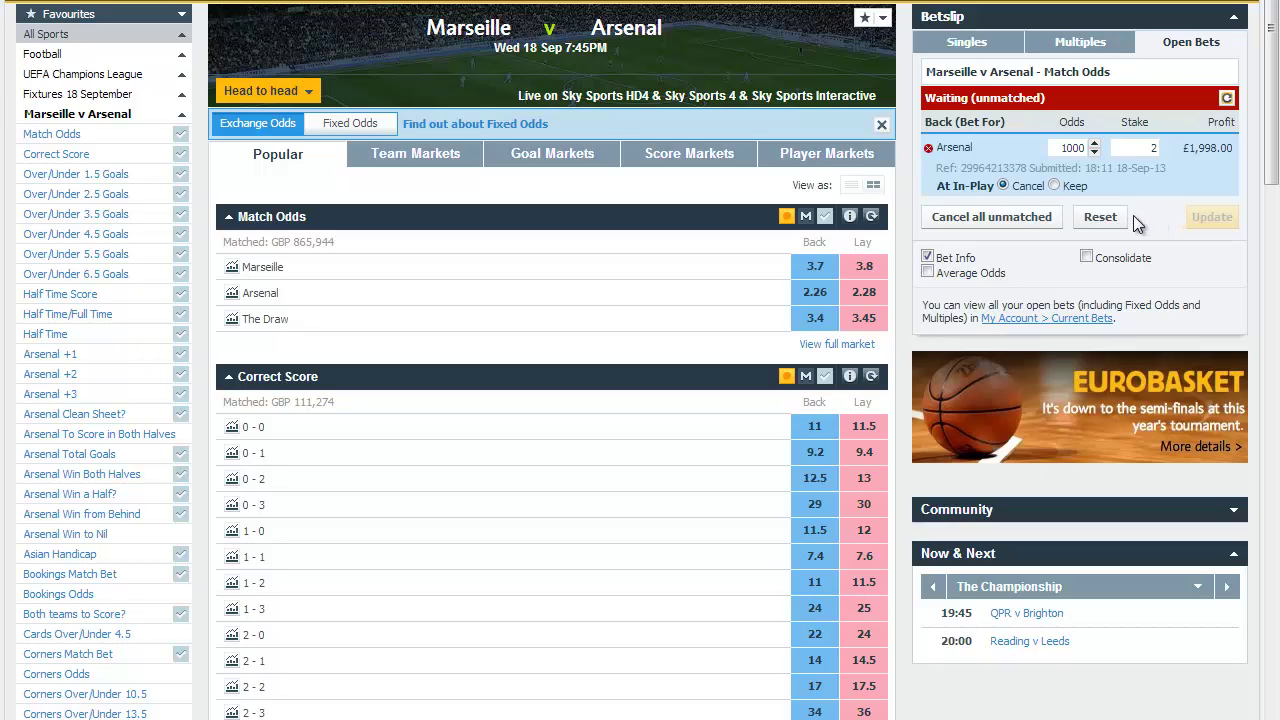
left_click(1148, 148)
type("2.01")
left_click(1213, 222)
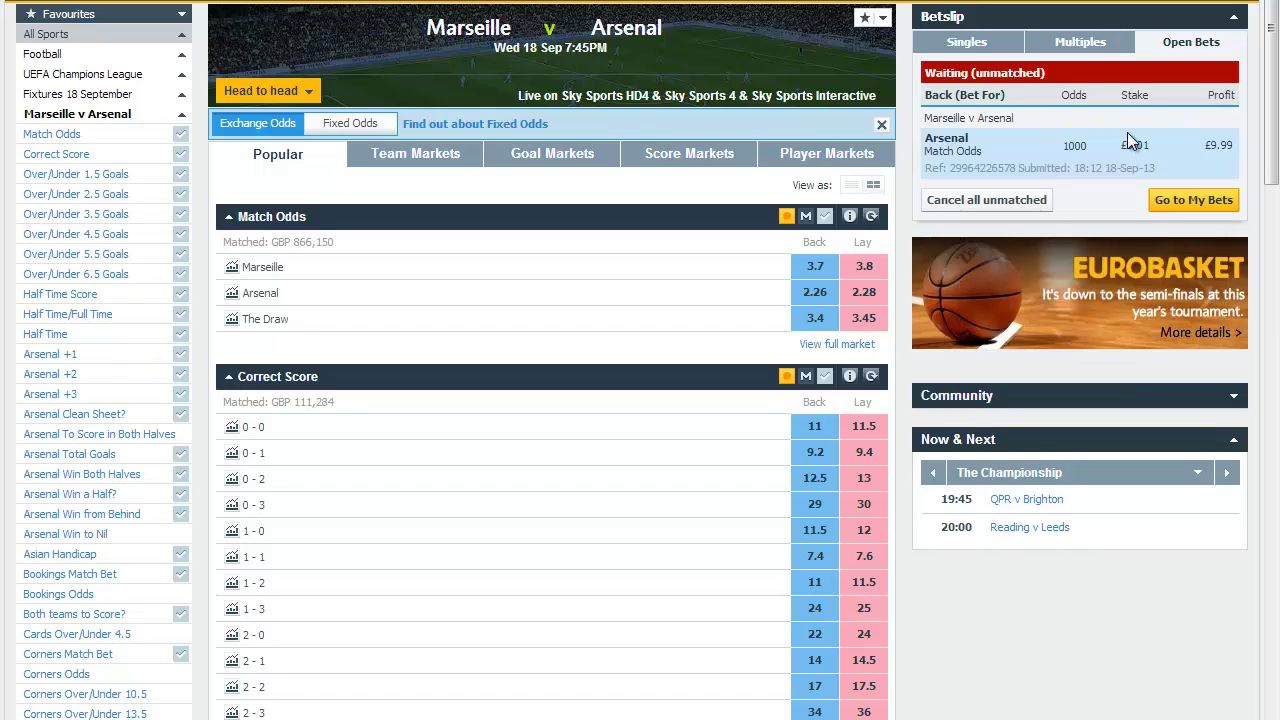
left_click(1178, 204)
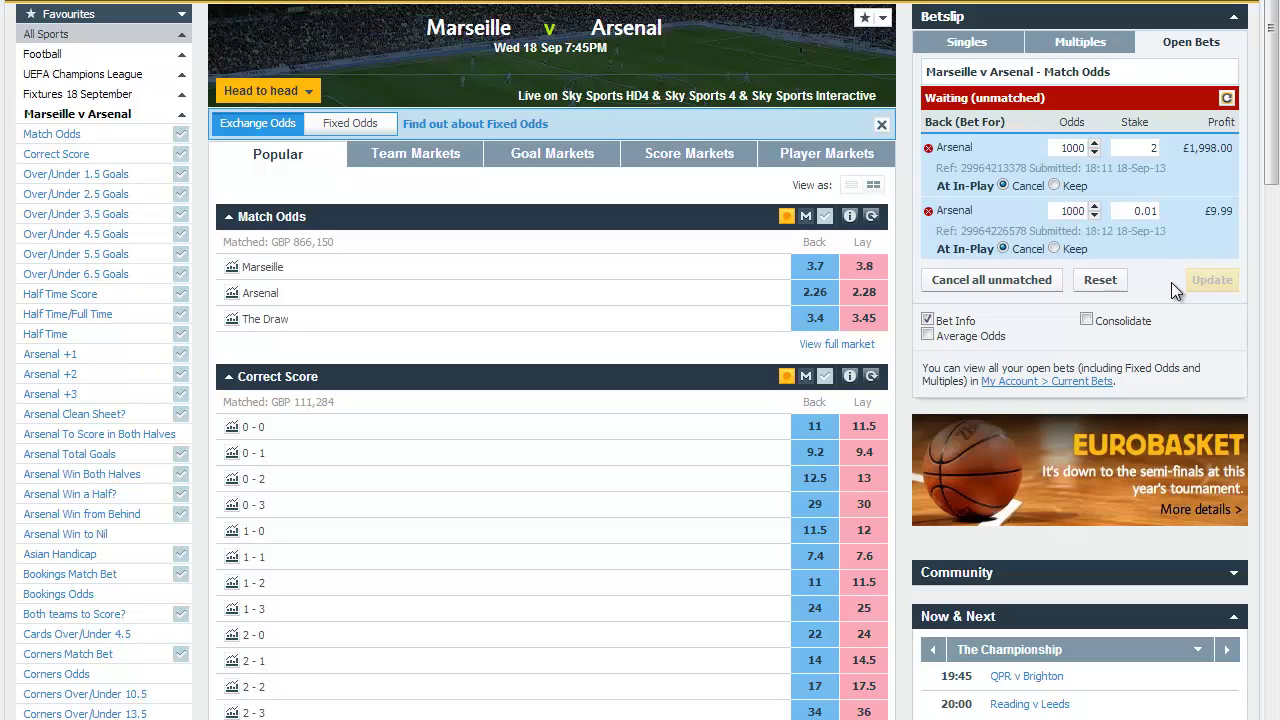
Reprice the £0.01 Arsenal back bet to 2.26 so it gets matched.
double_click(1060, 211)
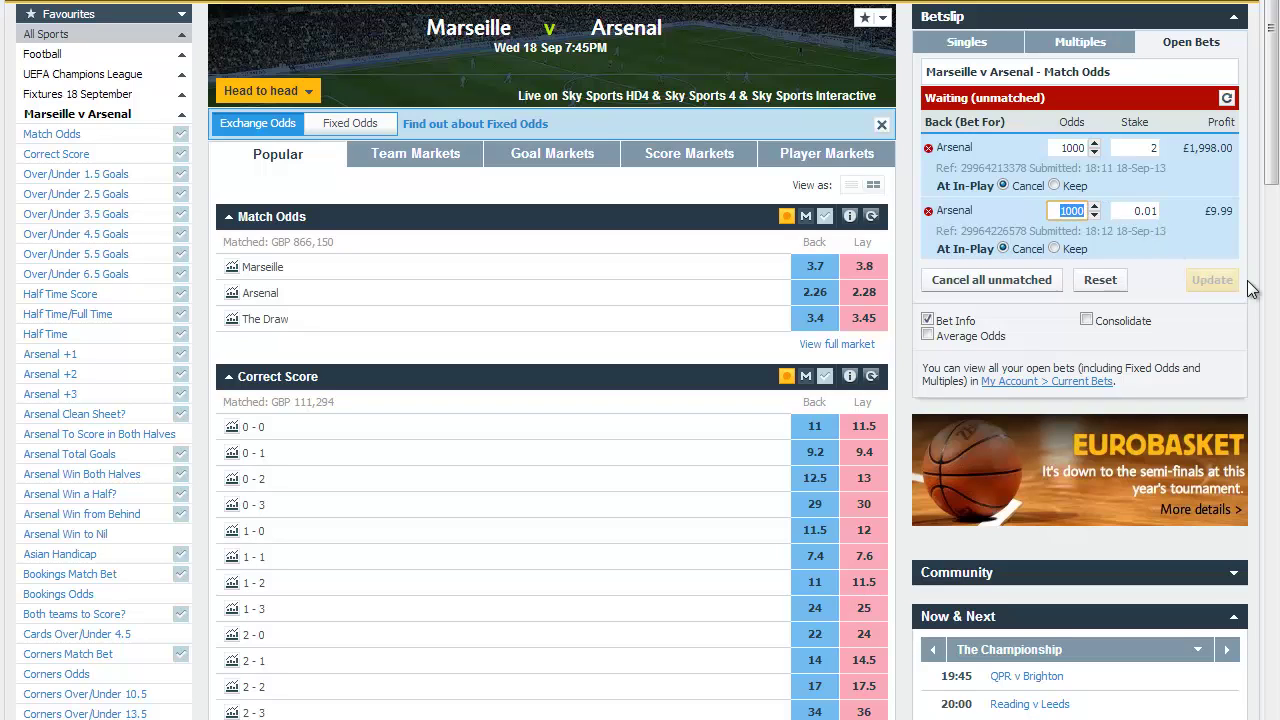
type("2.26")
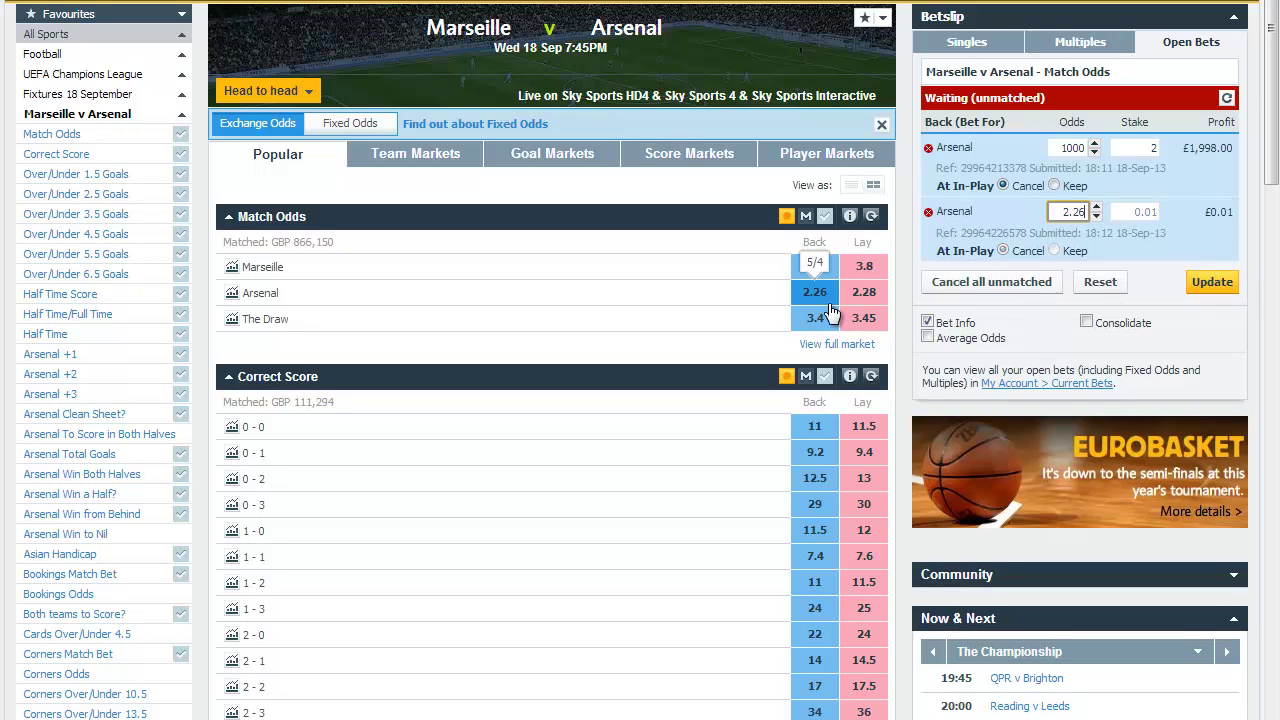
left_click(1212, 284)
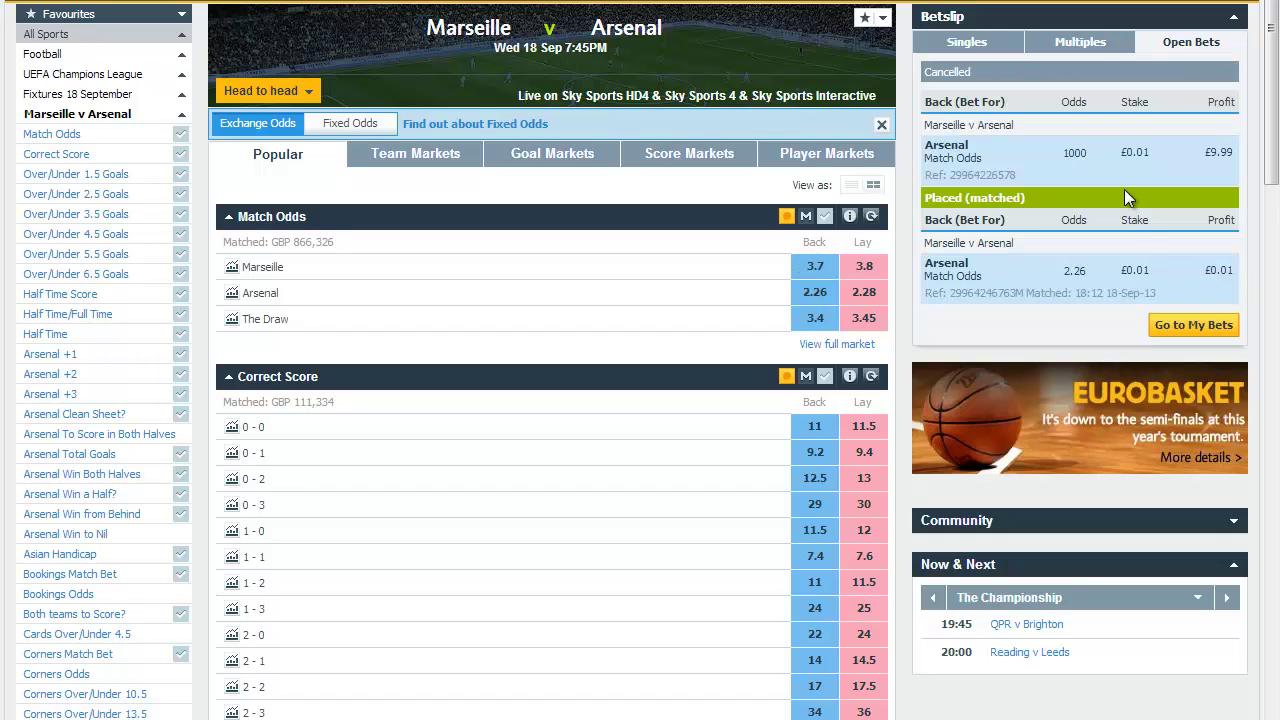
left_click(1190, 323)
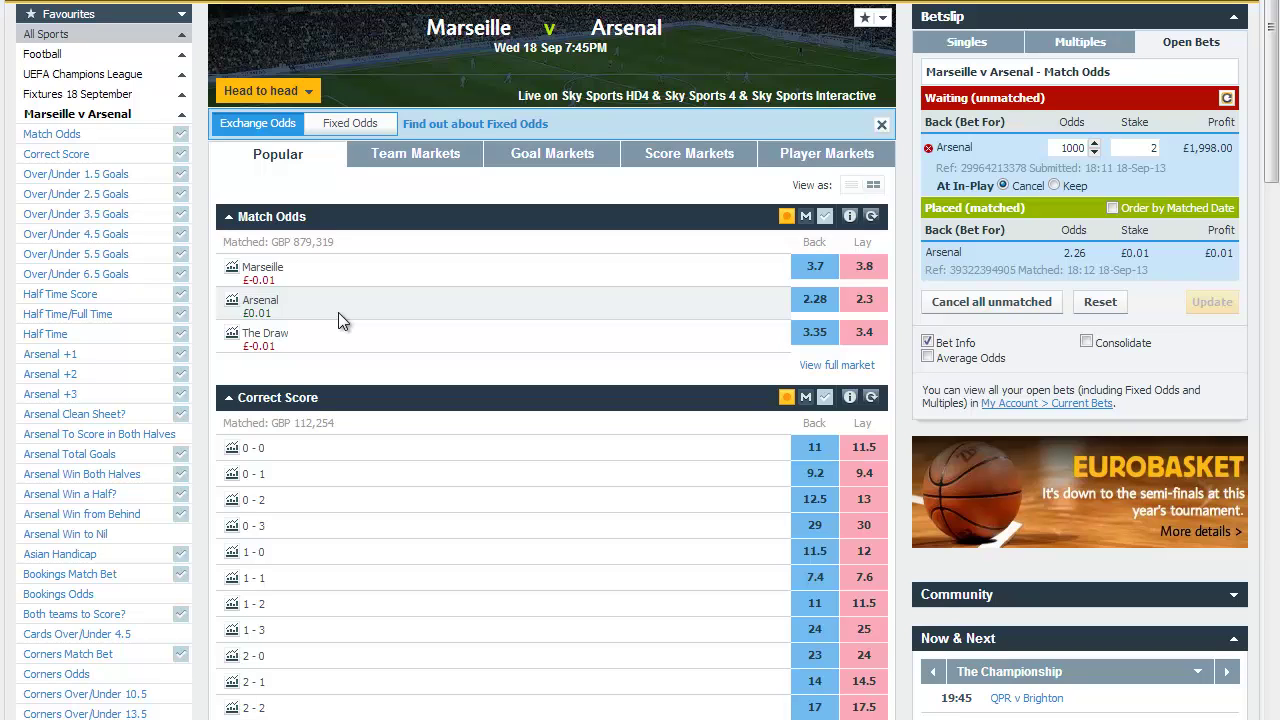
Cancel the unmatched £2 Arsenal bet at 1000 and review the remaining open bets.
left_click(929, 150)
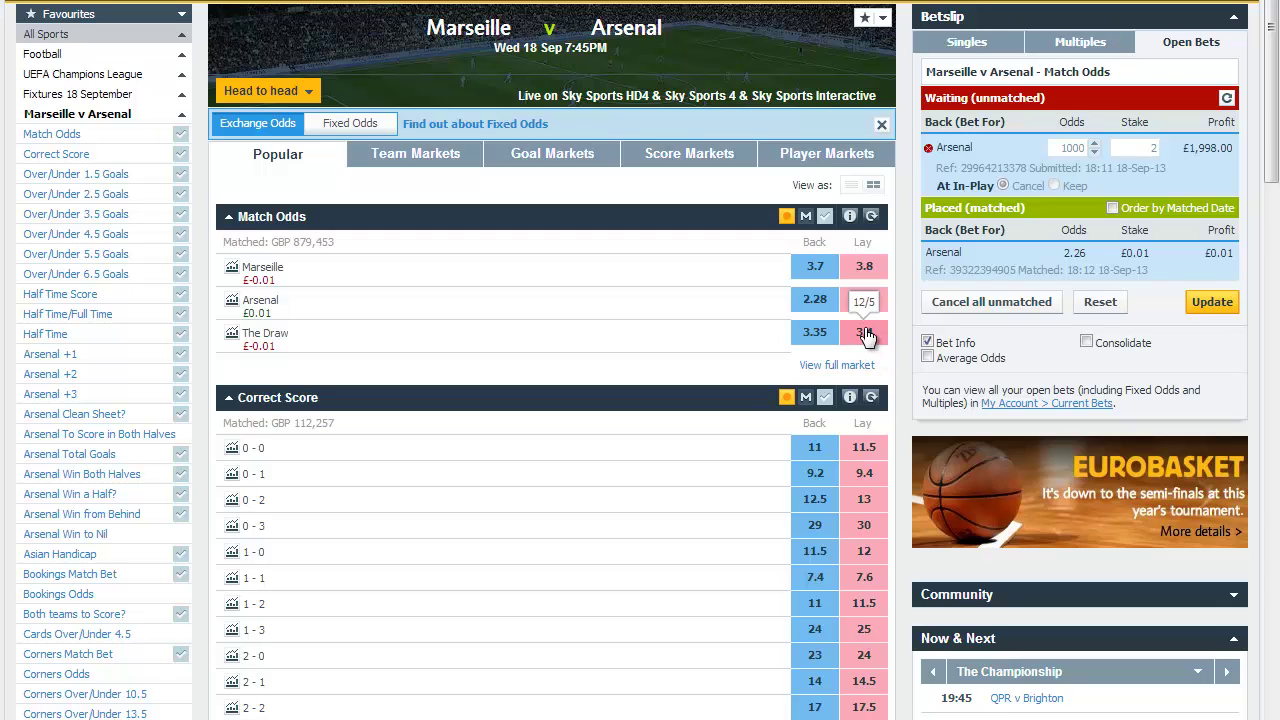
left_click(1205, 302)
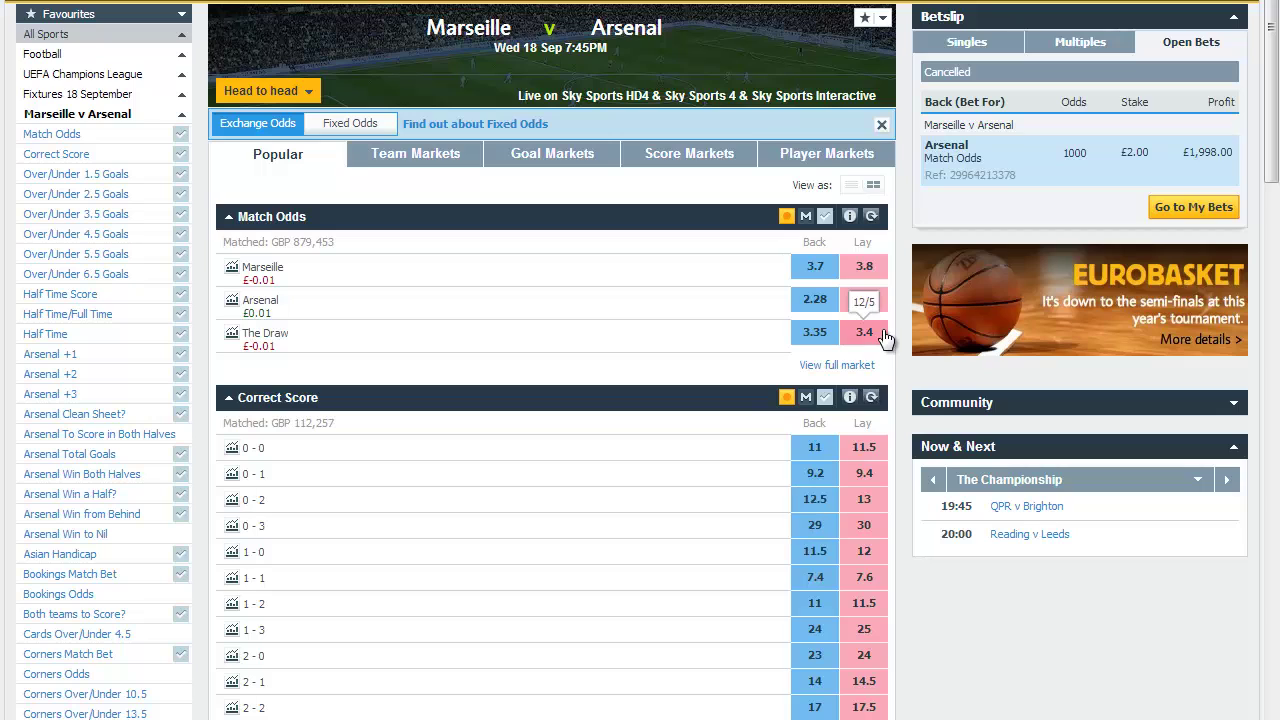
left_click(1100, 48)
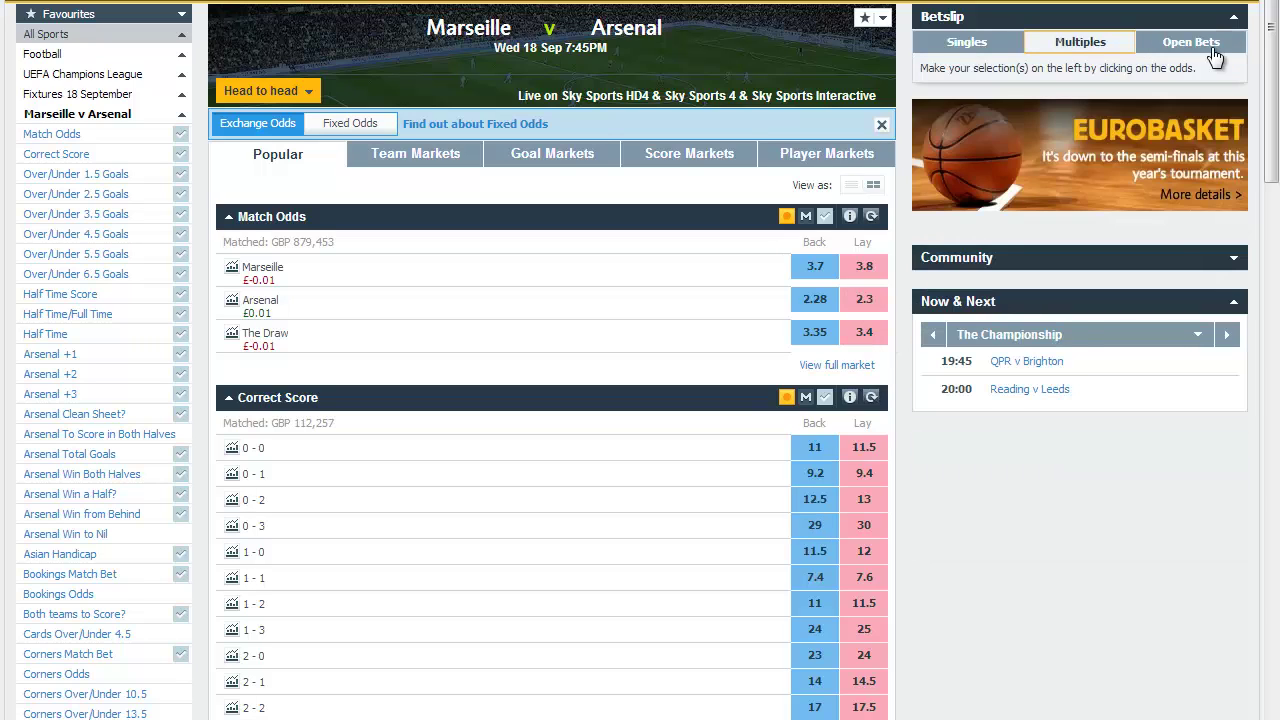
left_click(1213, 55)
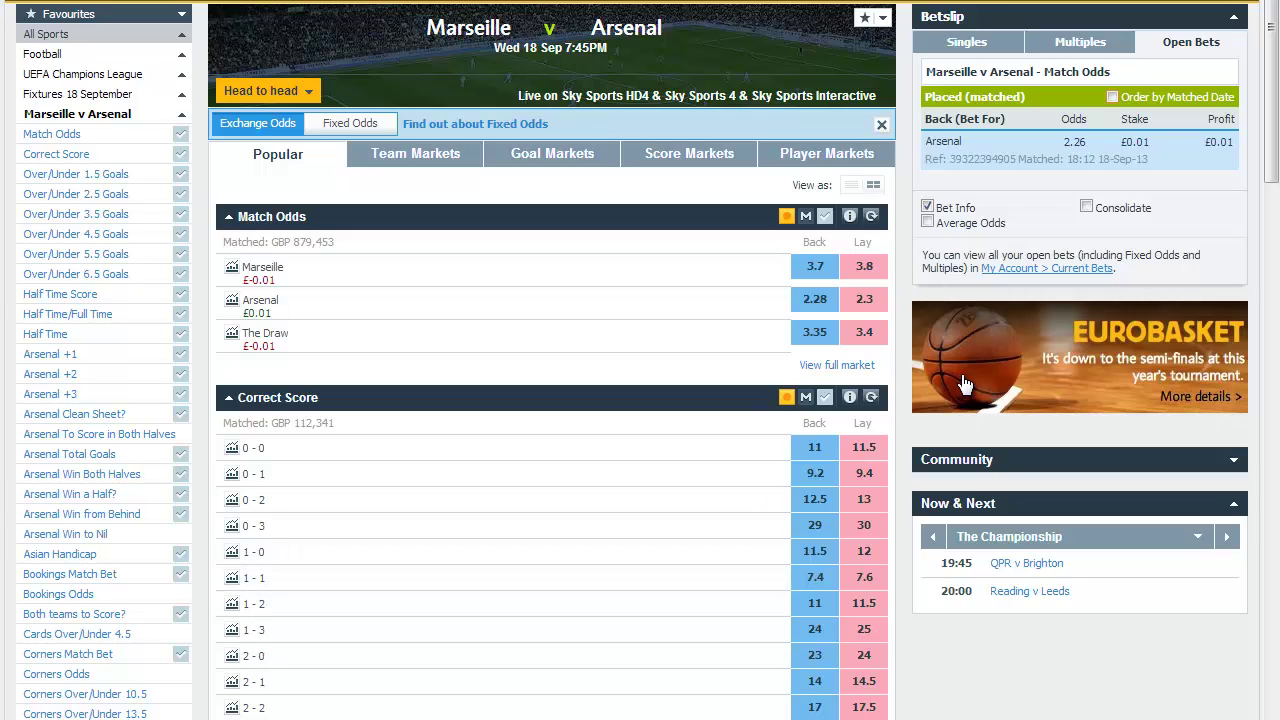
Place a £2 lay bet on The Draw at odds of 1.01.
left_click(864, 333)
left_click(1084, 148)
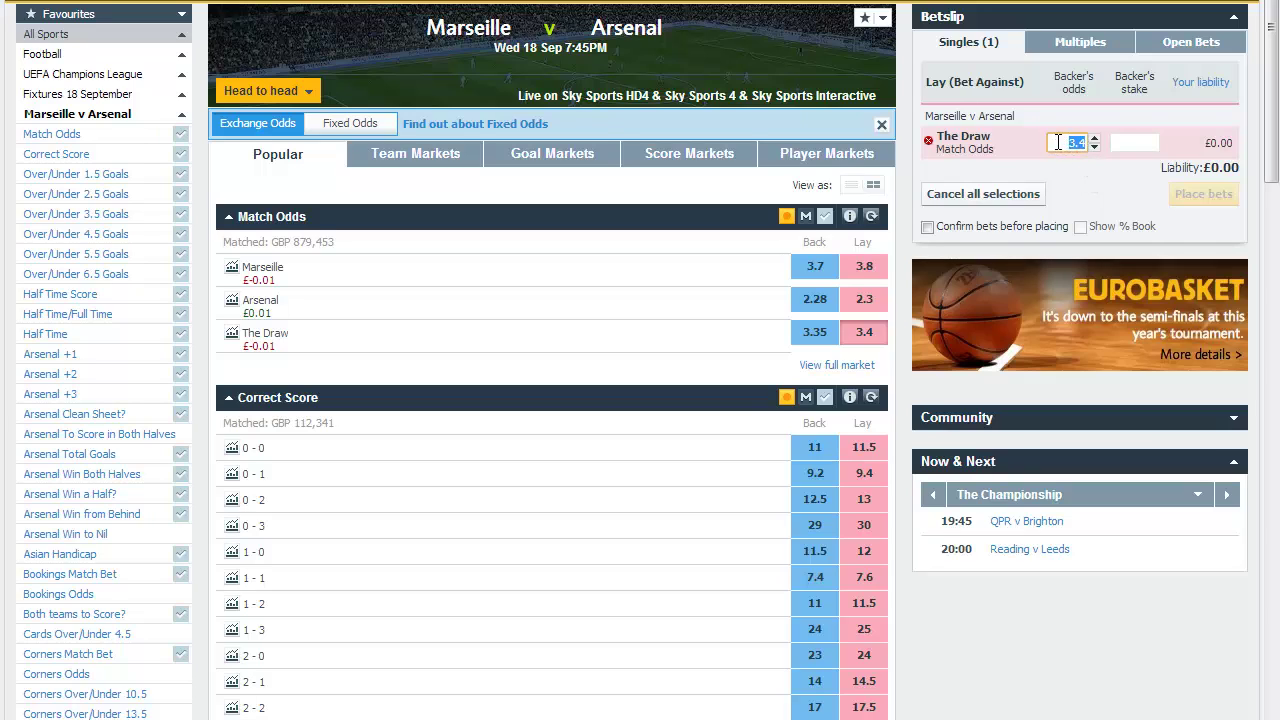
left_click(1122, 142)
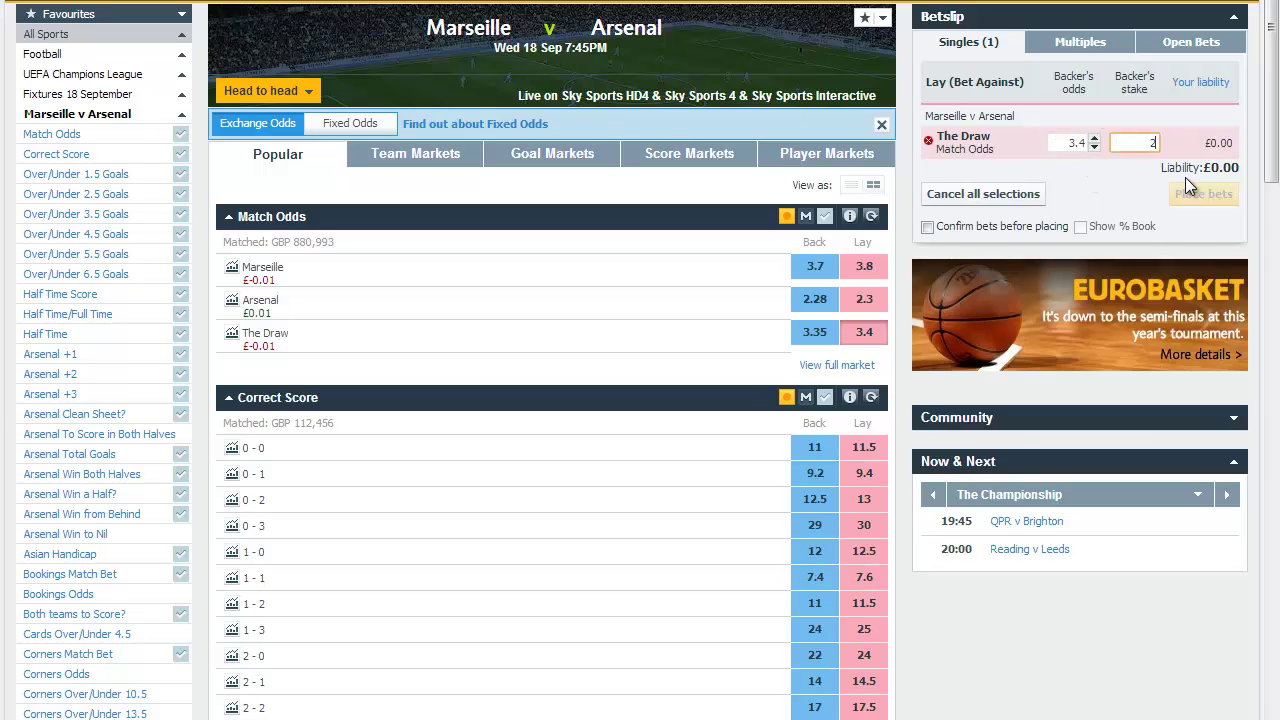
type("2")
left_click(1098, 146)
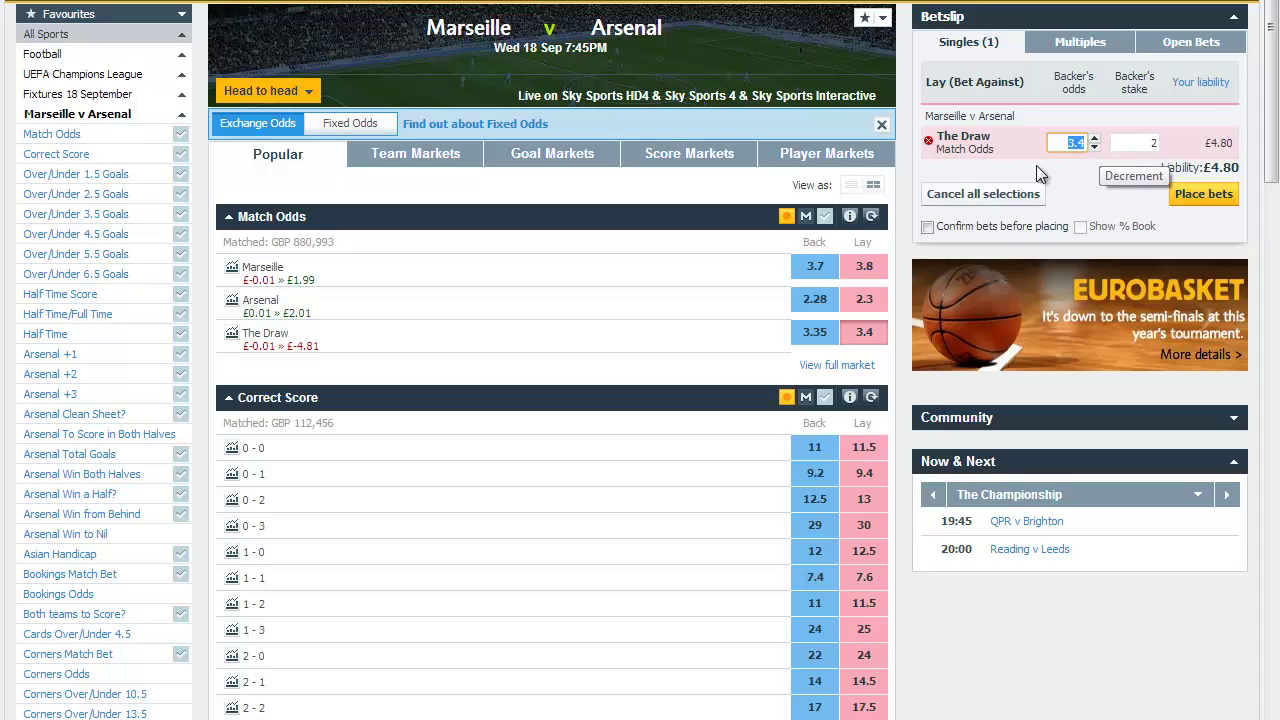
type("1.01")
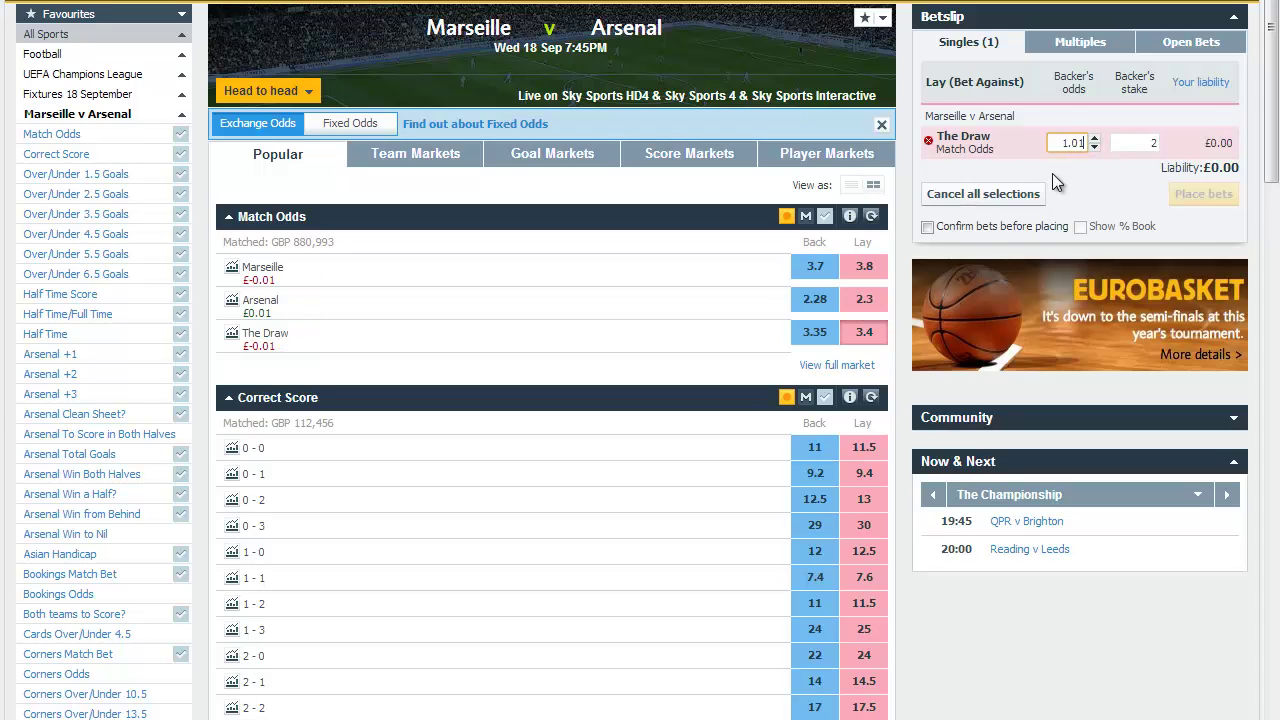
left_click(1207, 199)
Raise the unmatched Draw lay's stake to £2.01, creating a separate £0.01 lay.
left_click(1205, 229)
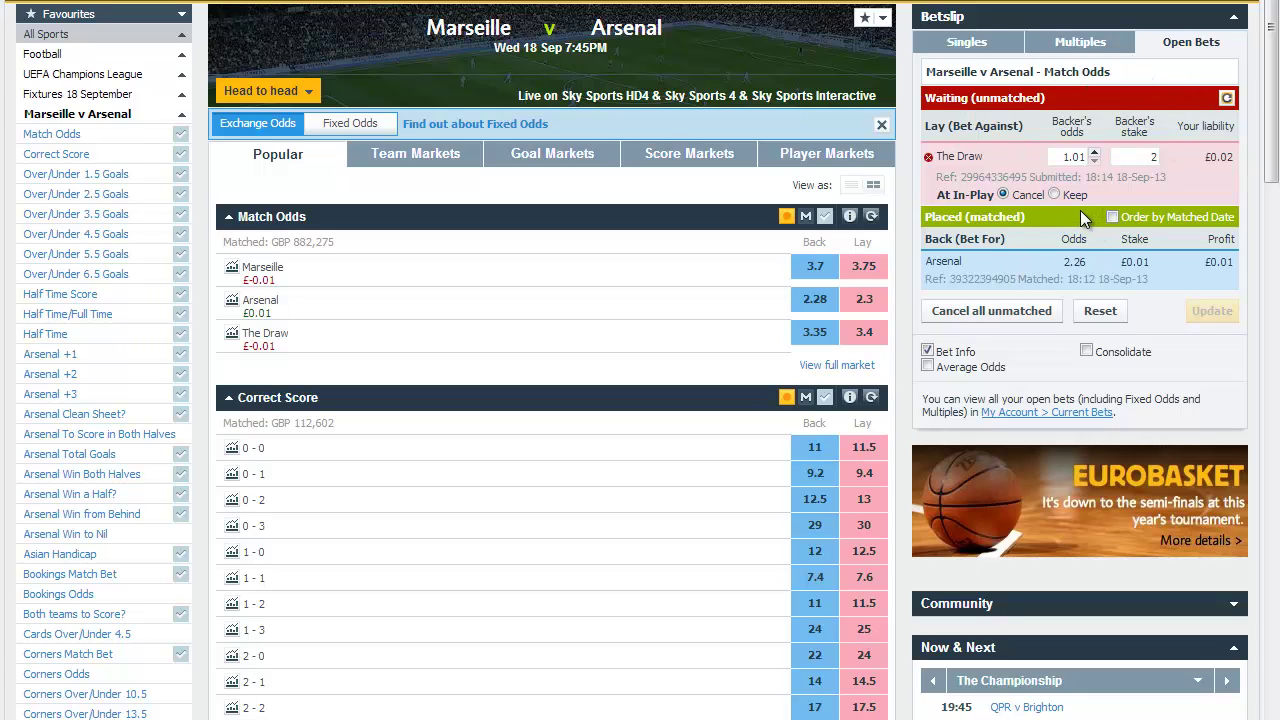
left_click(1142, 160)
type("2.01")
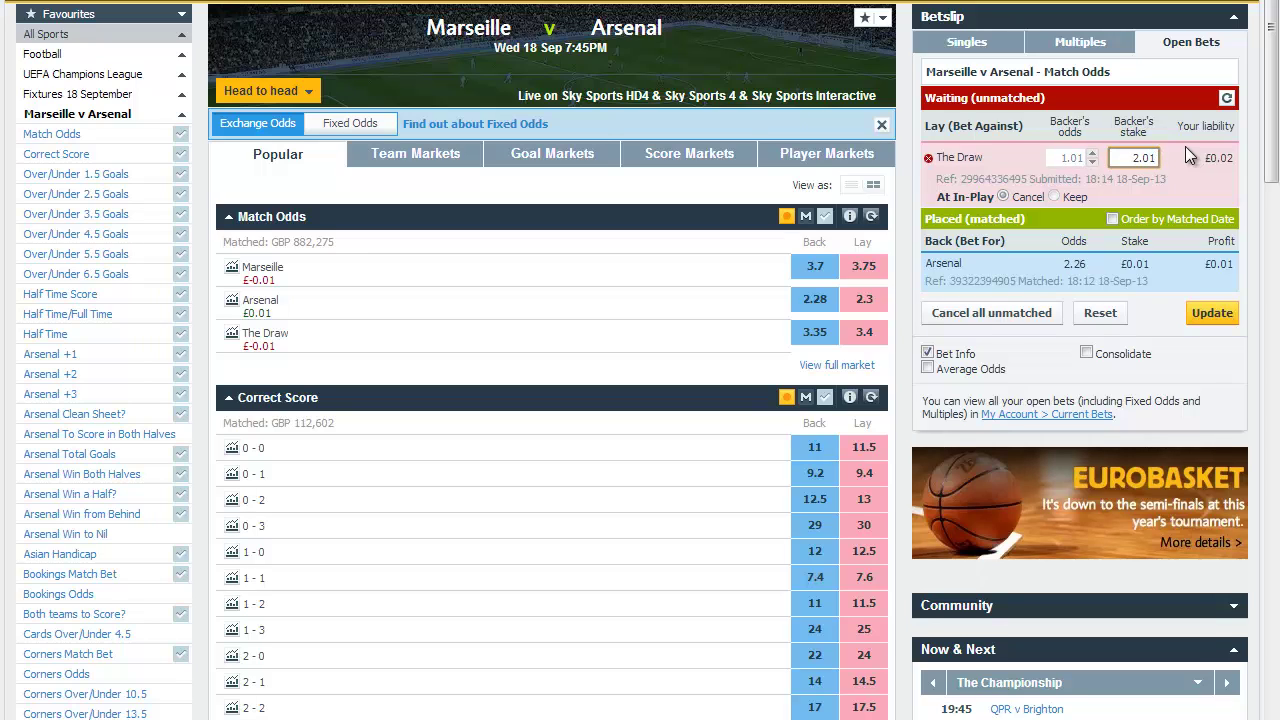
left_click(1213, 313)
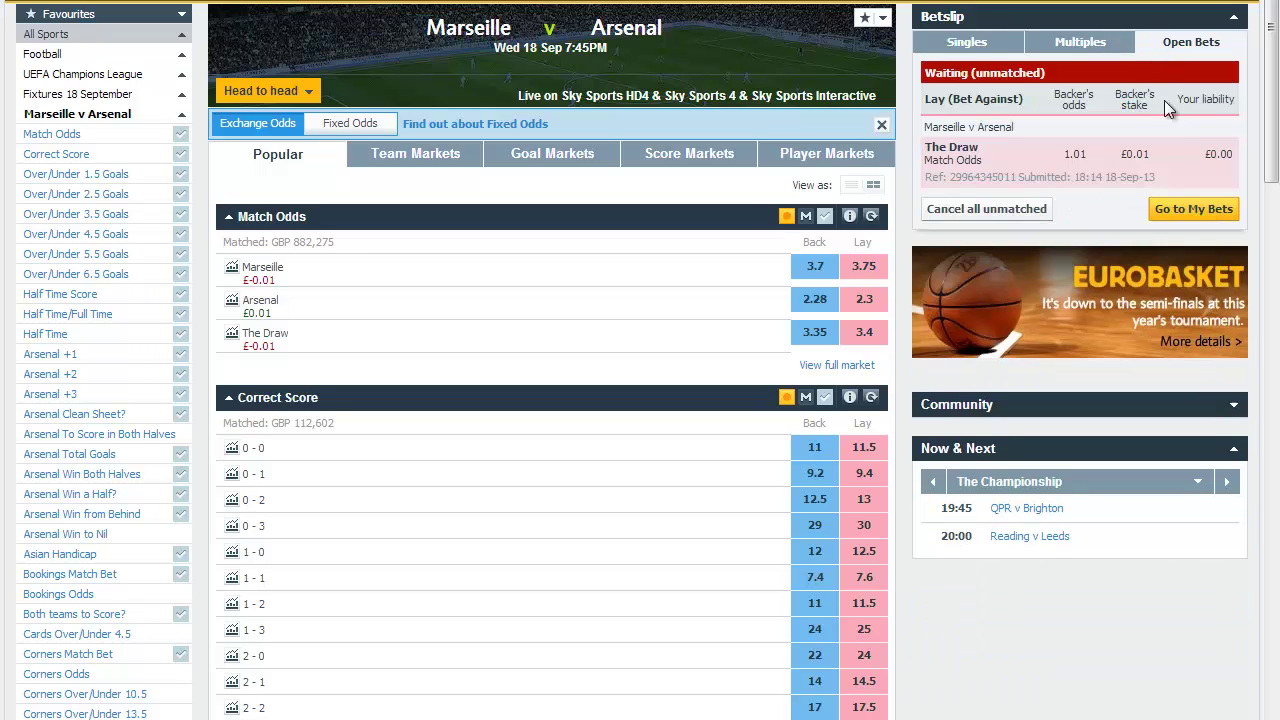
Change the £0.01 Draw lay's odds to 3.45 and submit it.
left_click(1210, 210)
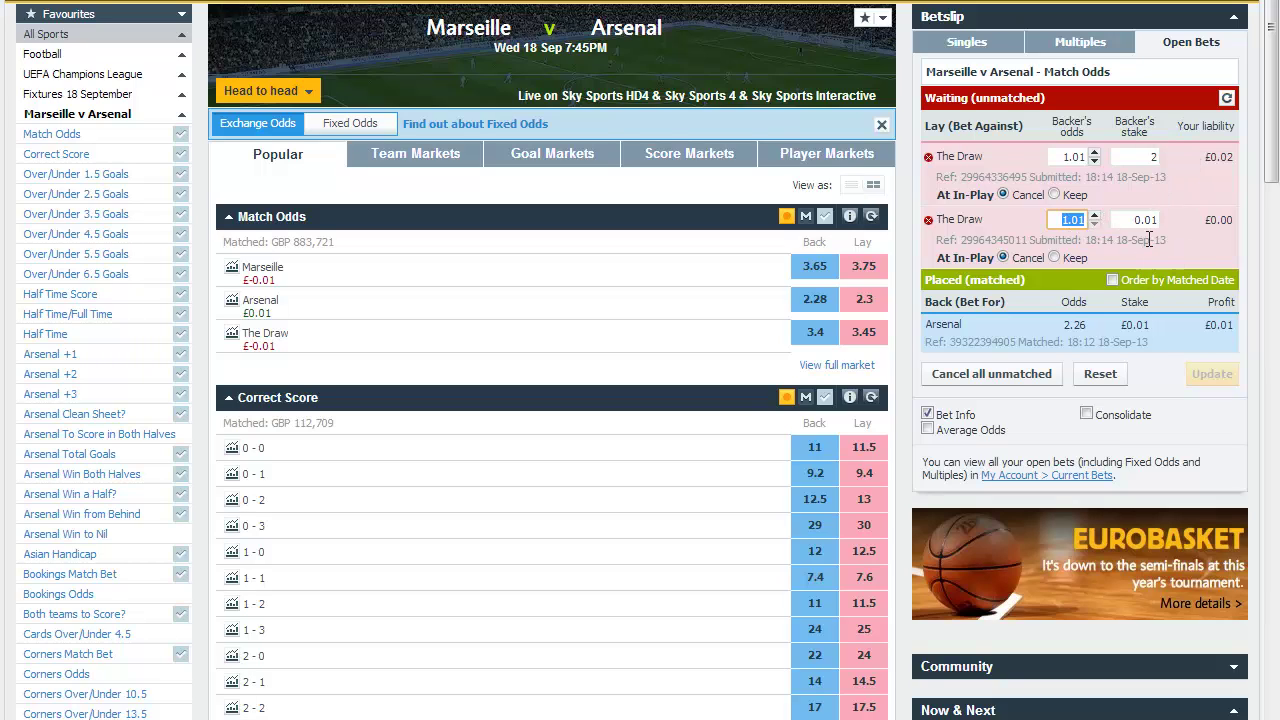
type("3.45")
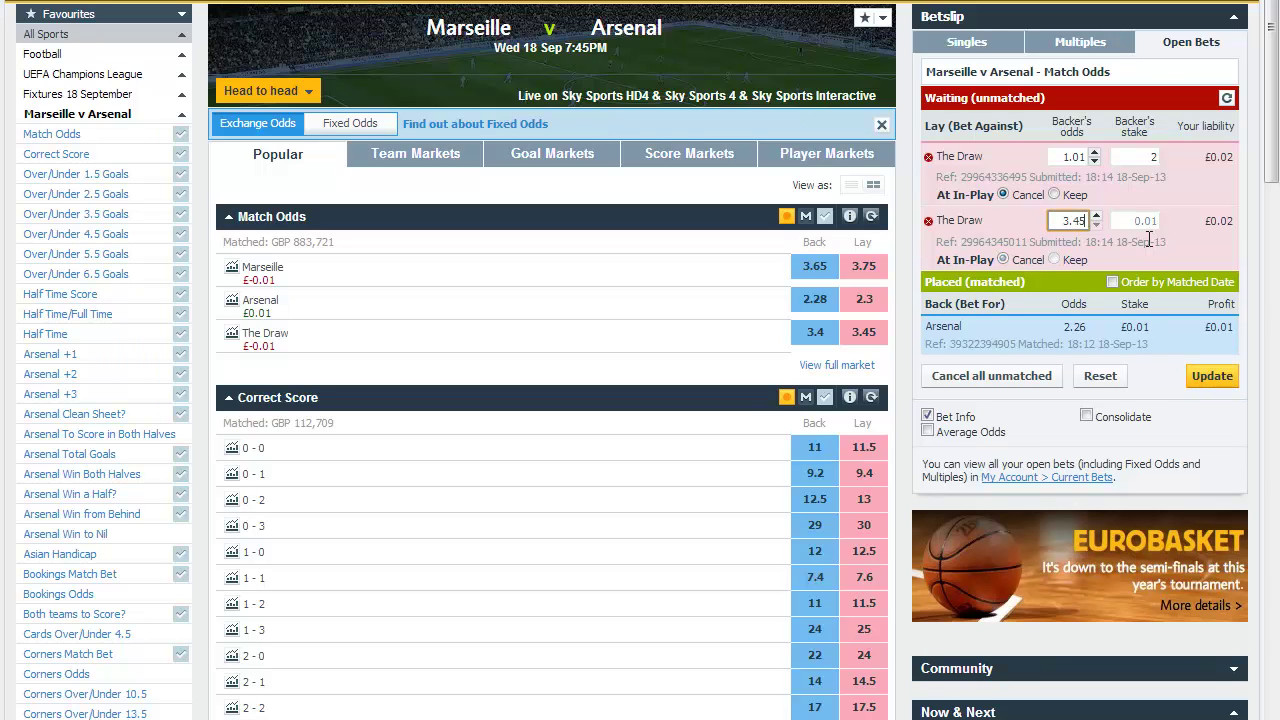
left_click(1210, 378)
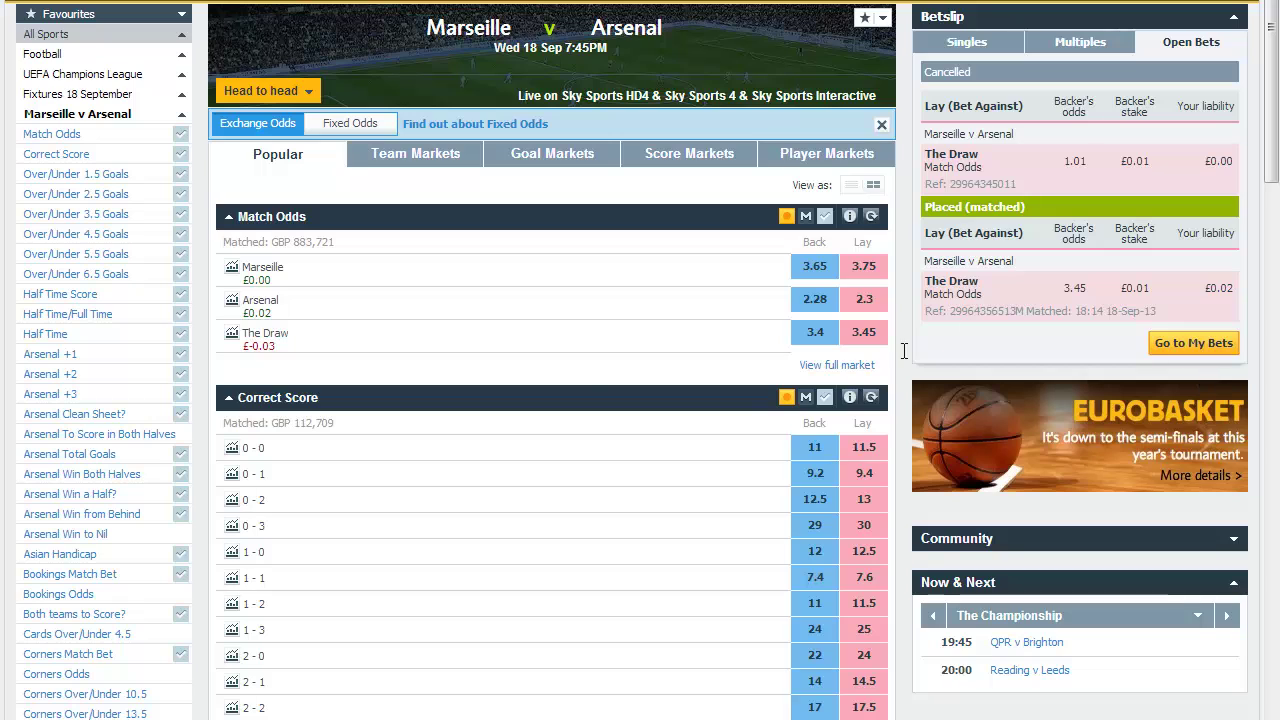
Cancel the unmatched £2 Draw lay at 1.01, leaving the two matched £0.01 bets.
left_click(1096, 43)
left_click(1170, 50)
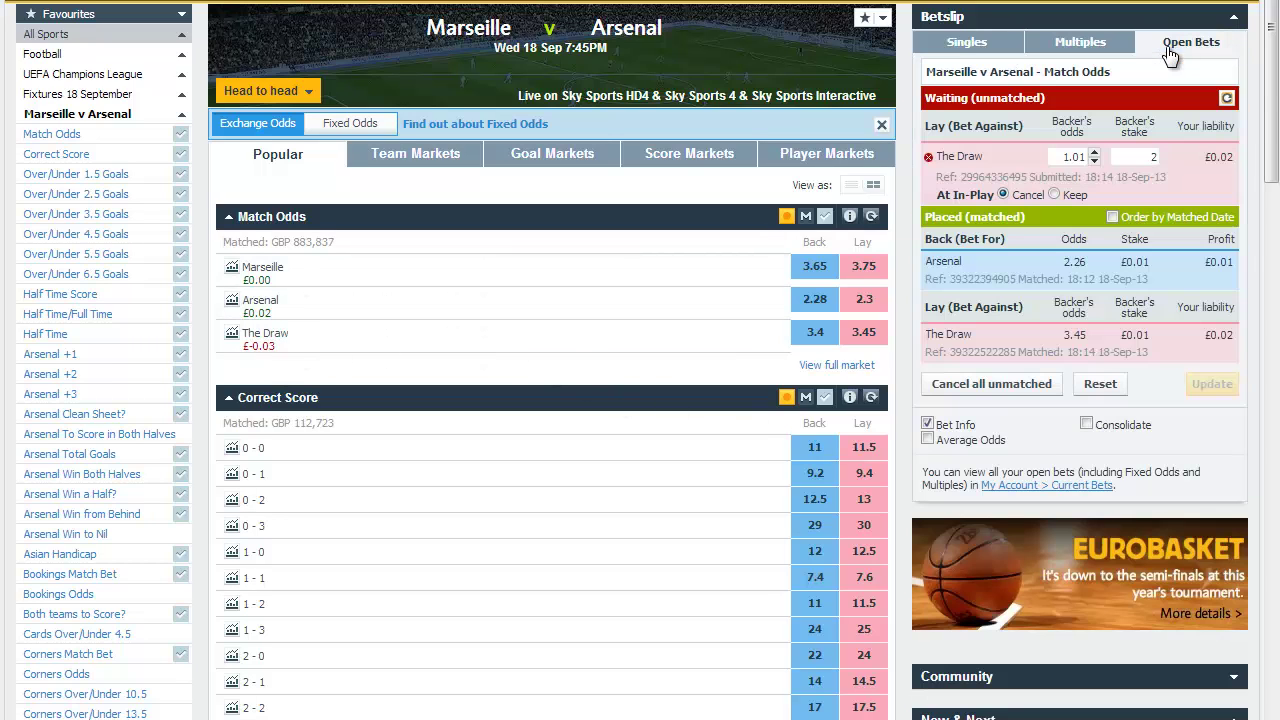
left_click(928, 158)
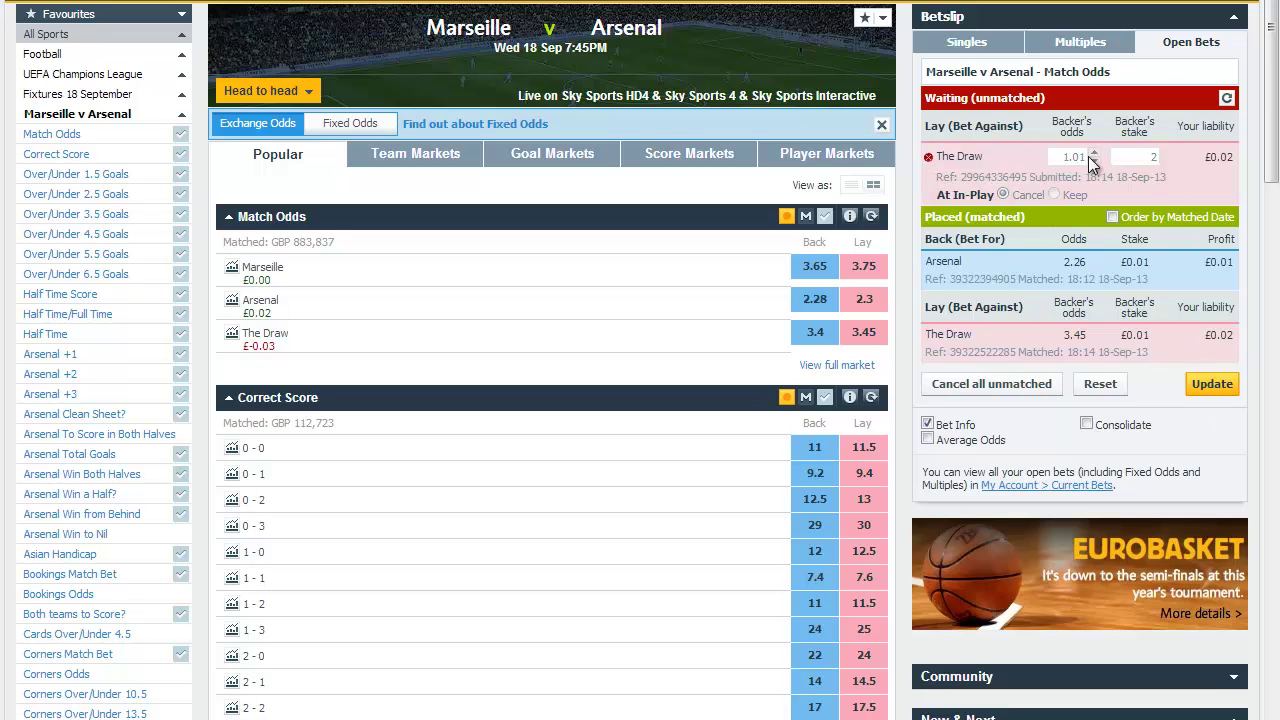
left_click(1212, 385)
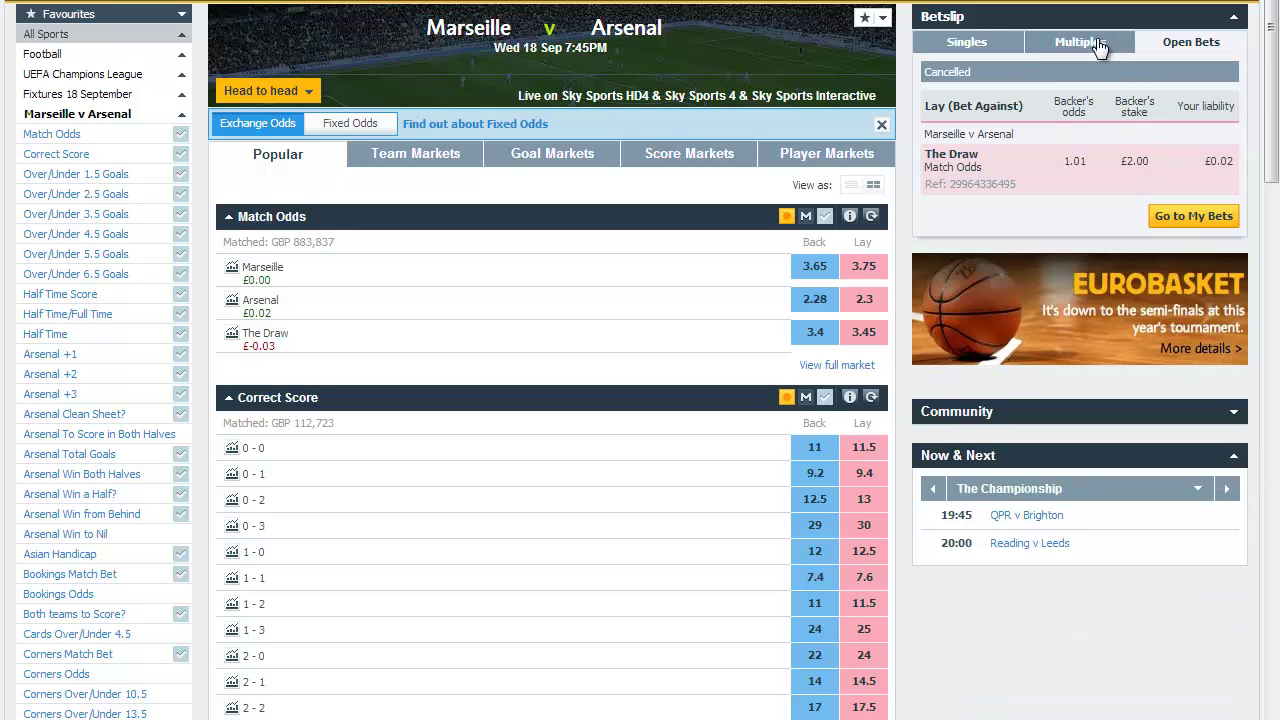
left_click(1098, 43)
left_click(1176, 46)
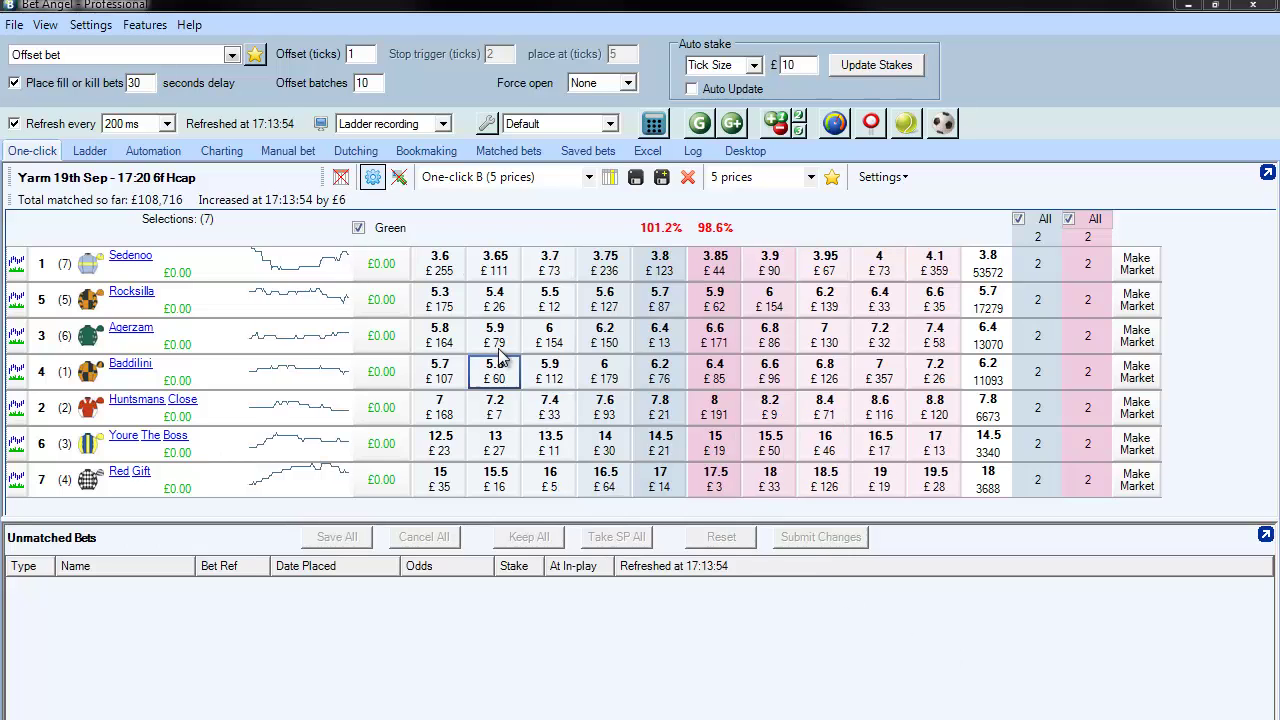
Switch to the Dutching view for the Yarm 17:20 6f Hcap race.
left_click(360, 153)
Set the dutching stake to £0.01 and place a back bet on Red Gift.
key("Tab")
type("0.01")
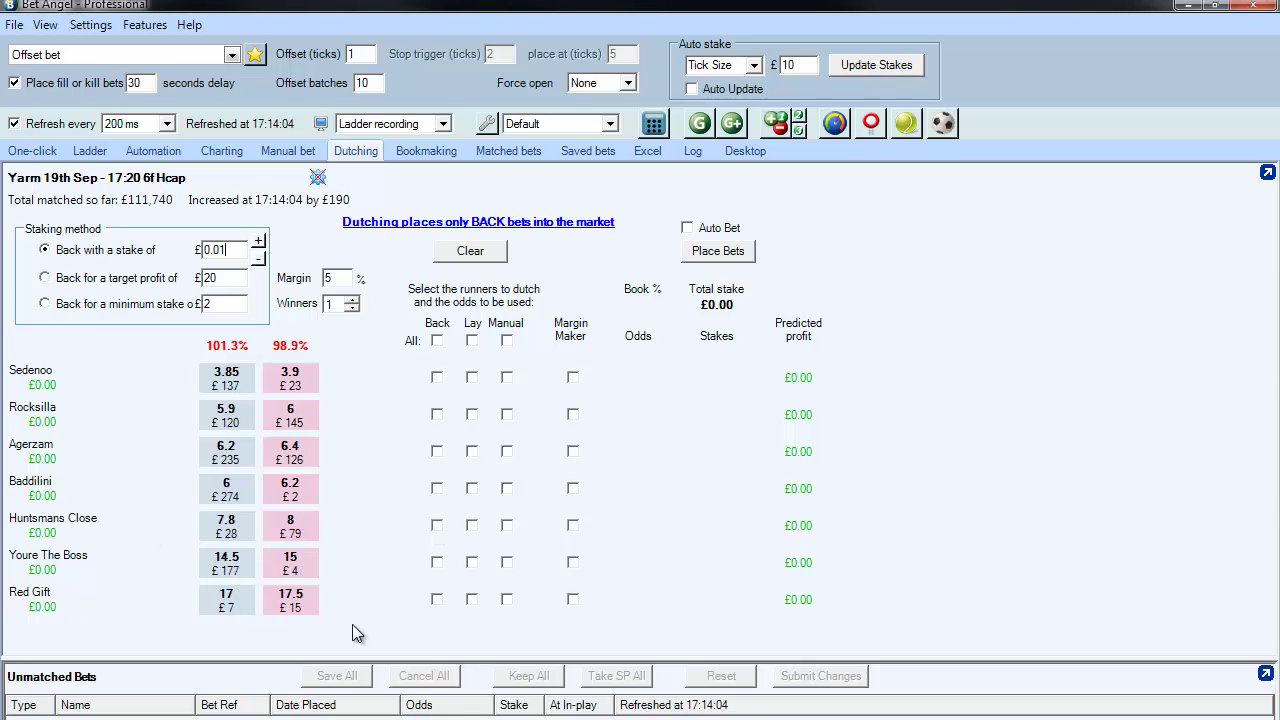
left_click(437, 599)
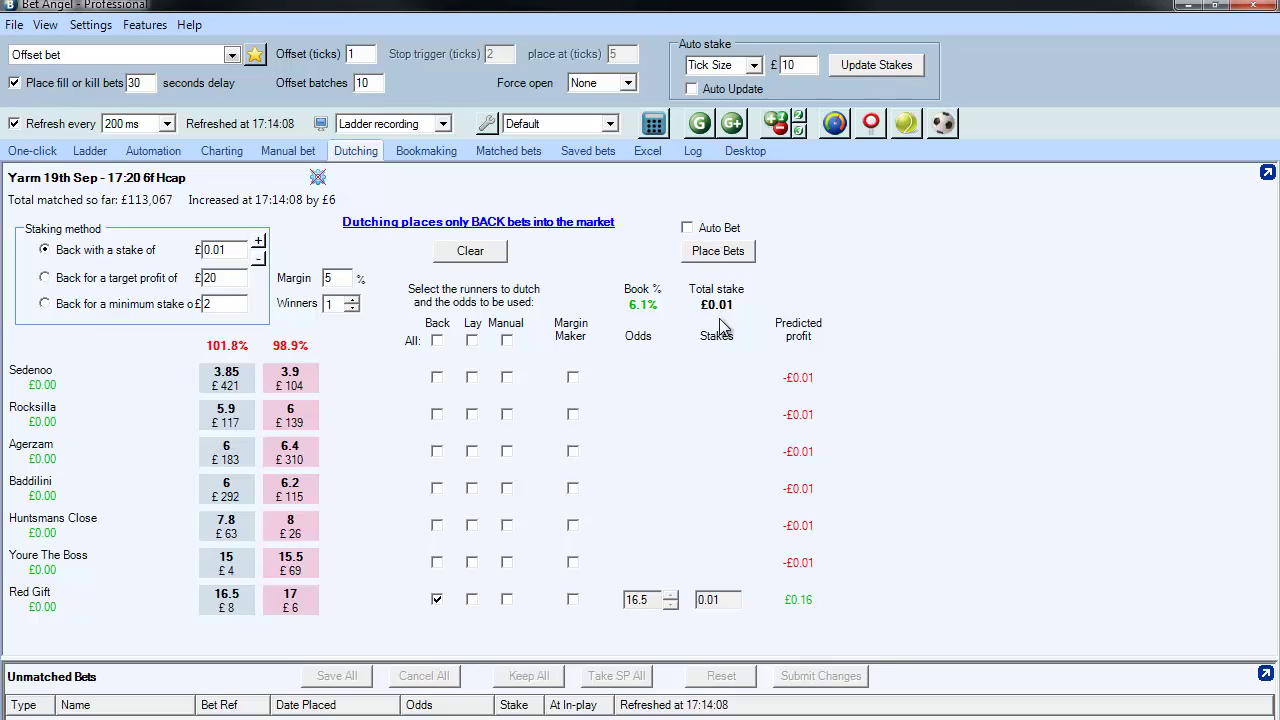
left_click(718, 254)
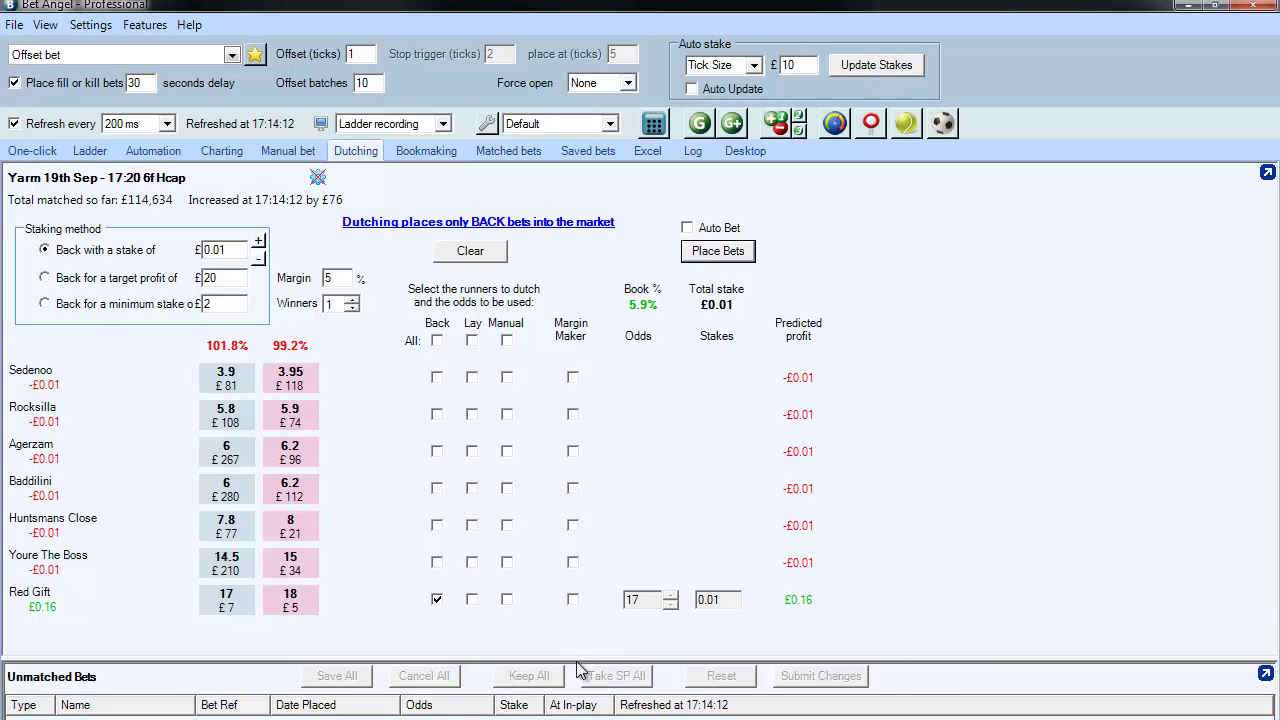
left_click_drag(580, 660, 577, 584)
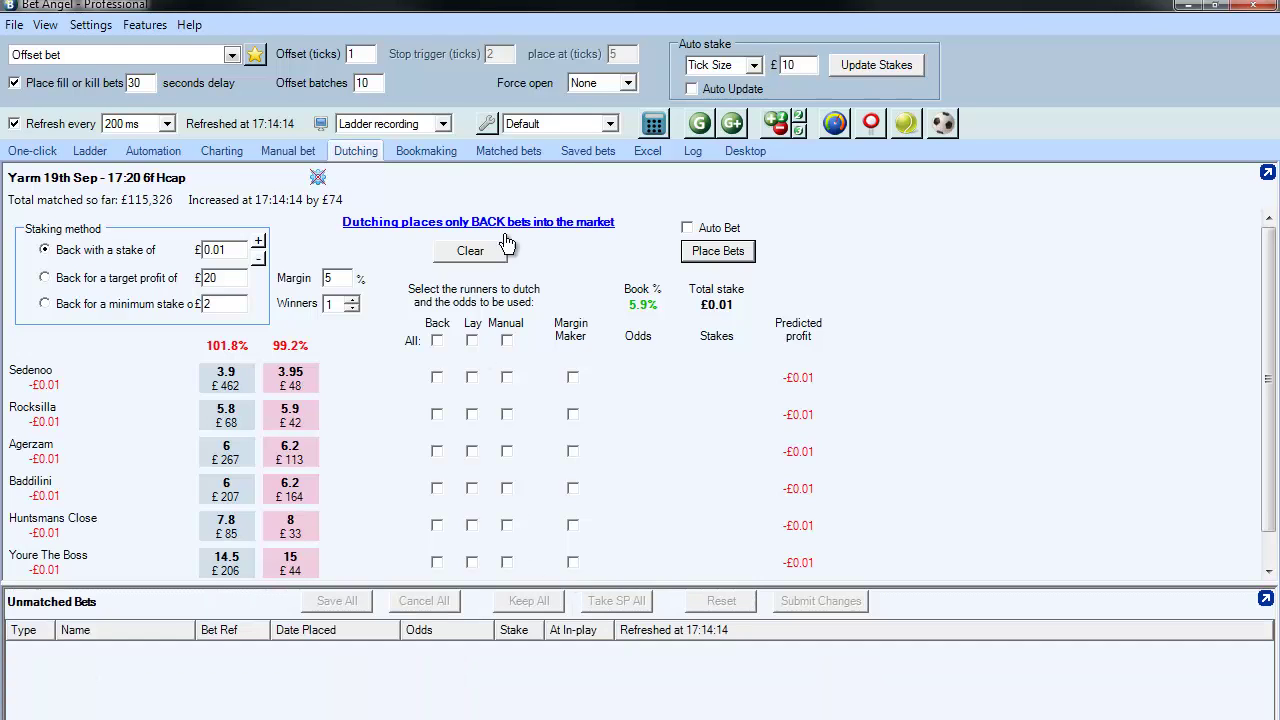
Confirm in Matched bets that the Red Gift back matched at 17.
left_click(517, 155)
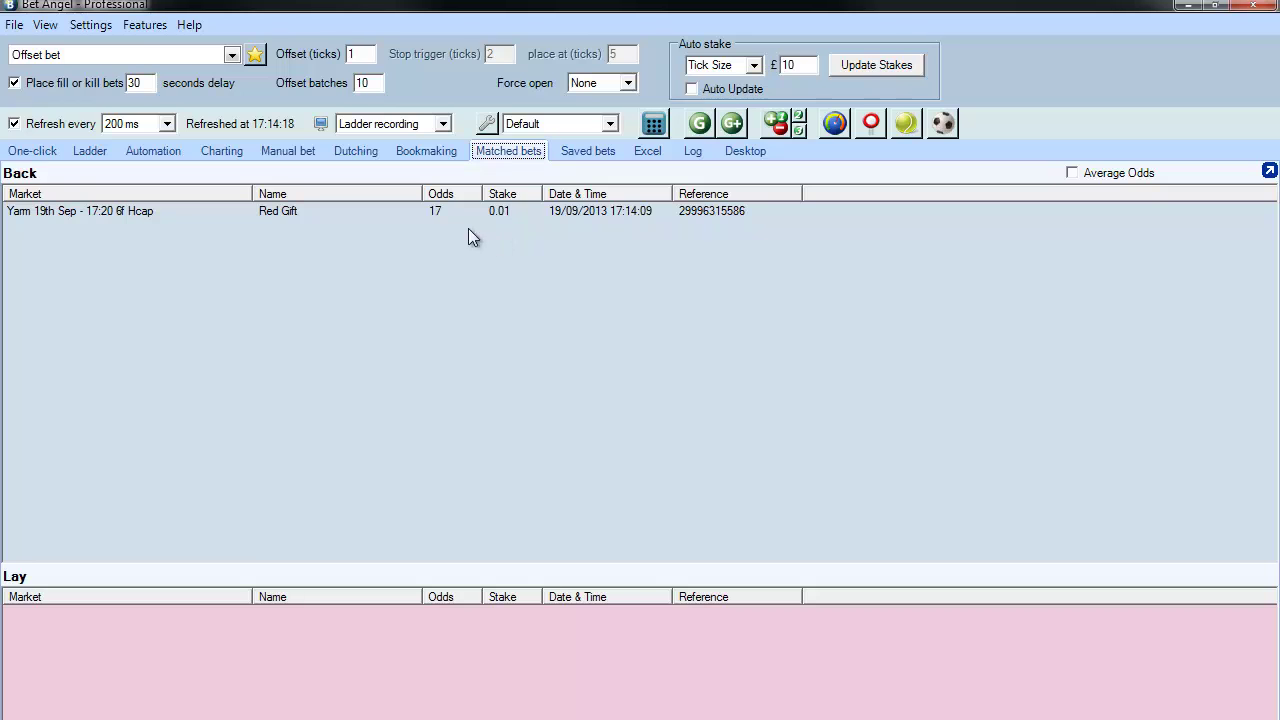
left_click(47, 155)
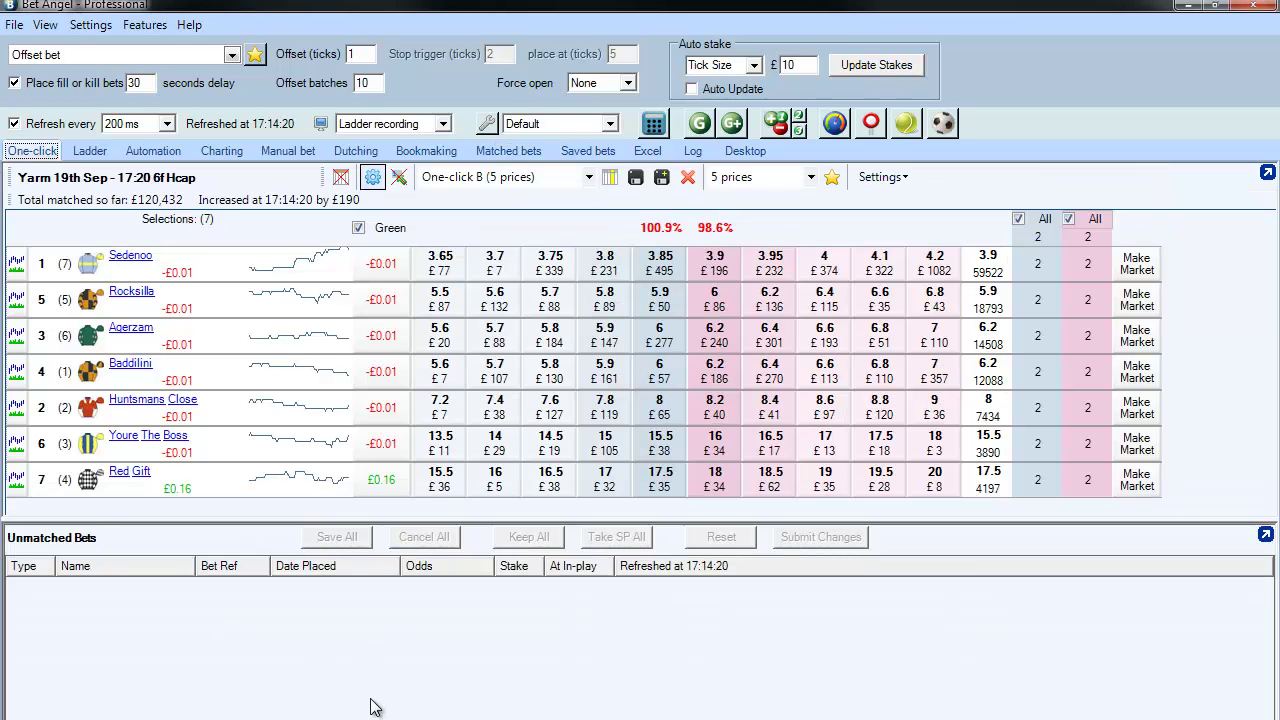
left_click(352, 151)
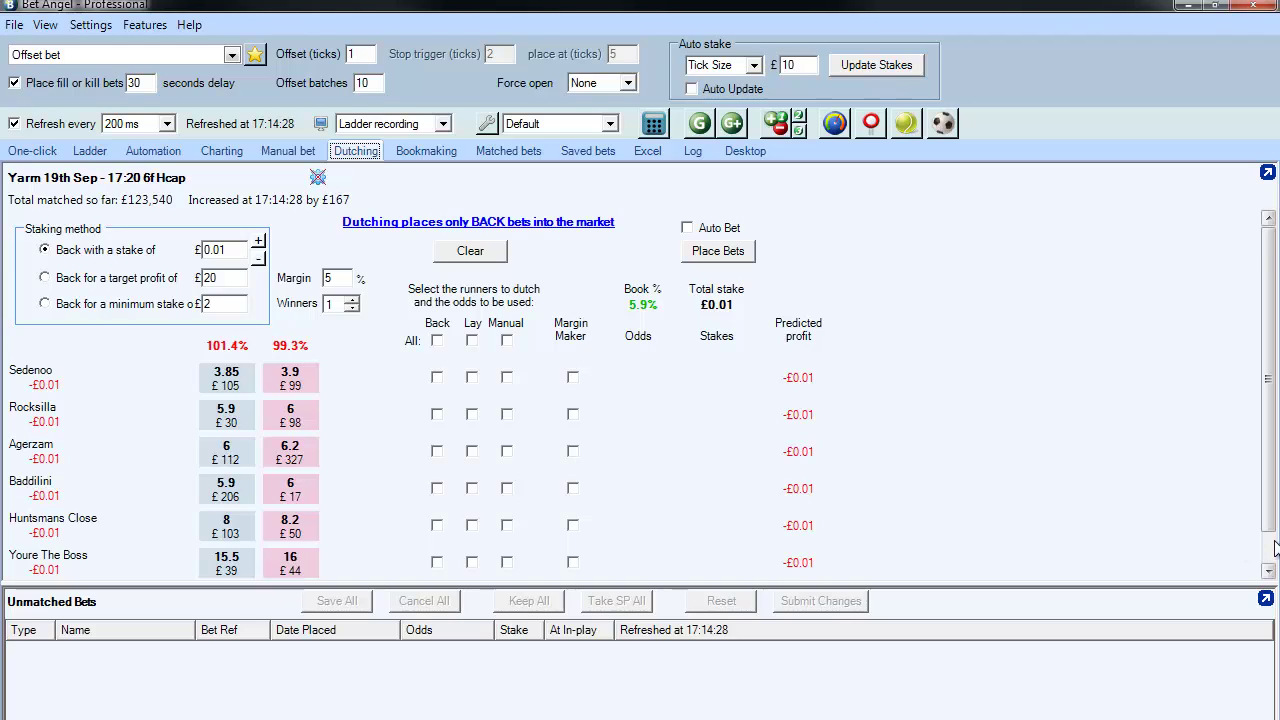
Place a second £0.01 back on Red Gift and check the One-click grid.
scroll(520, 562, "down", 1)
left_click(436, 563)
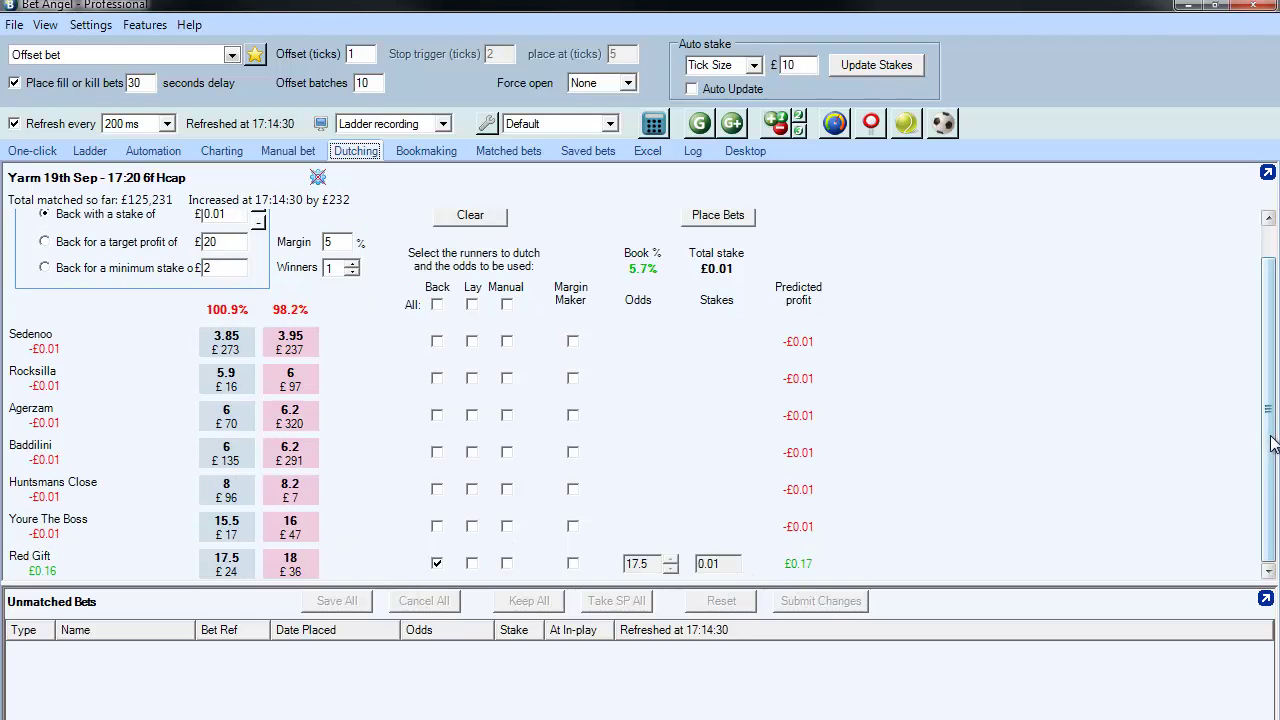
scroll(505, 570, "up", 1)
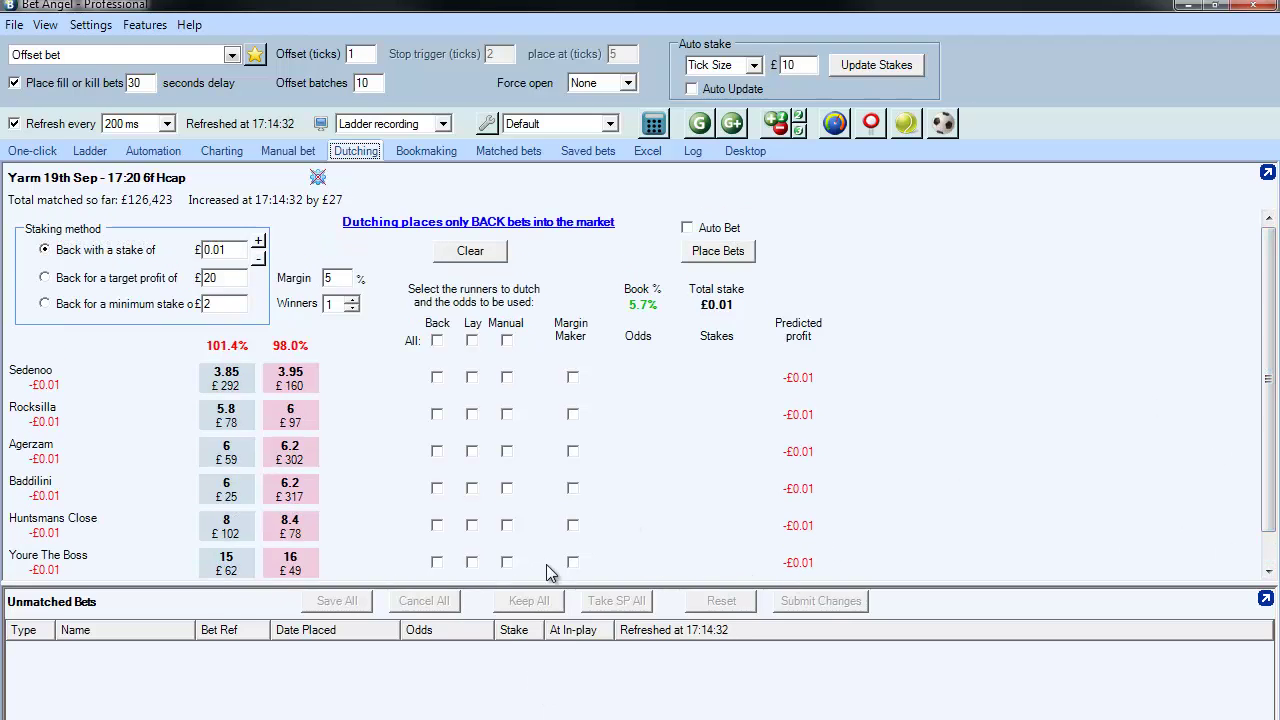
left_click_drag(551, 588, 551, 508)
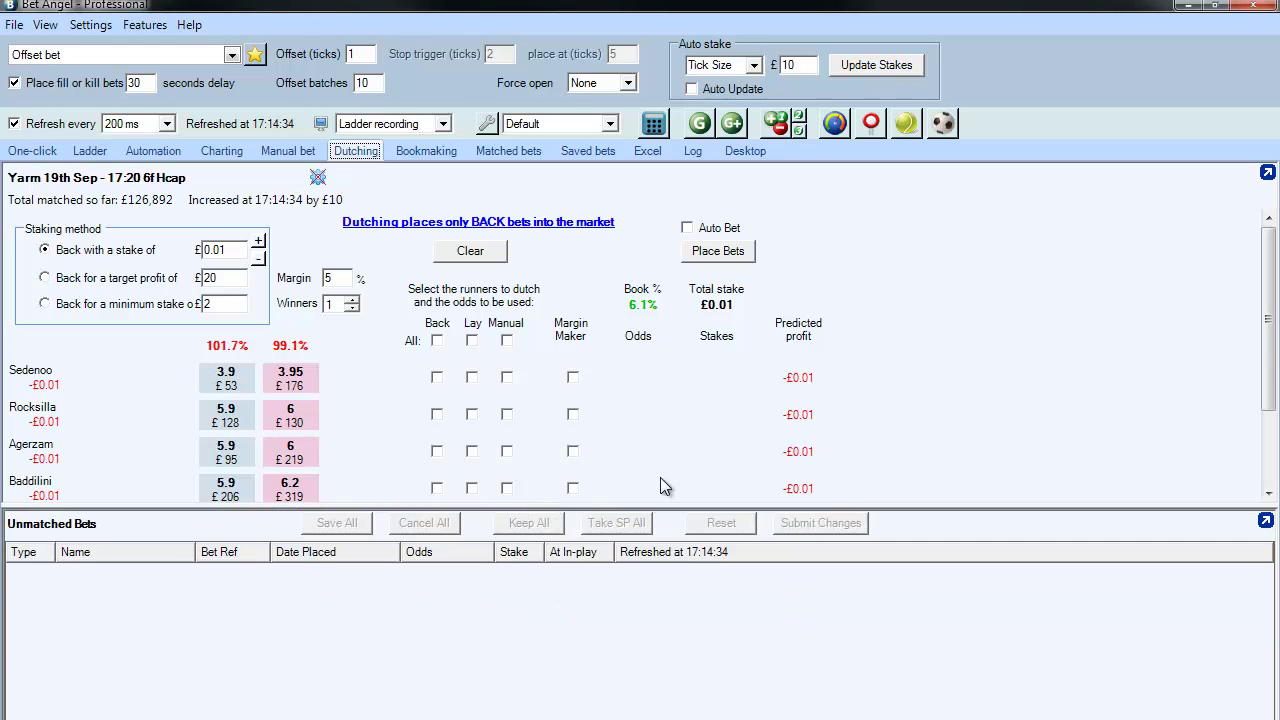
left_click(724, 252)
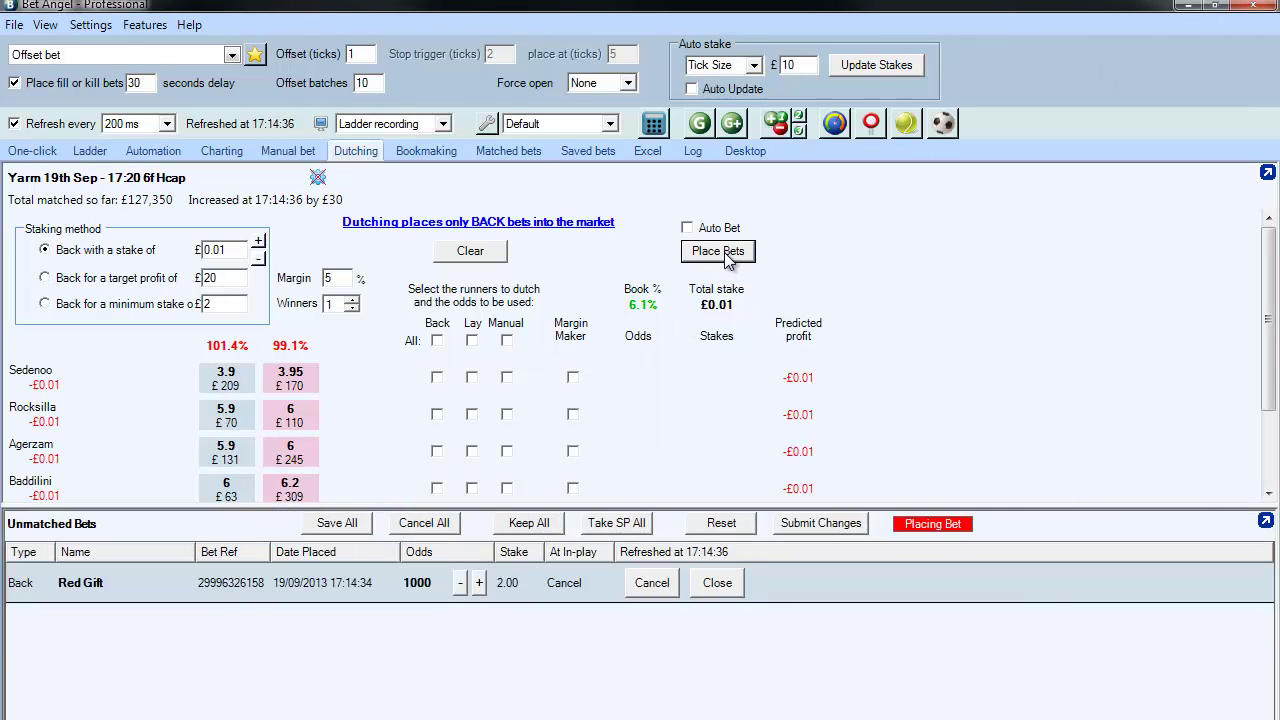
left_click_drag(530, 506, 521, 599)
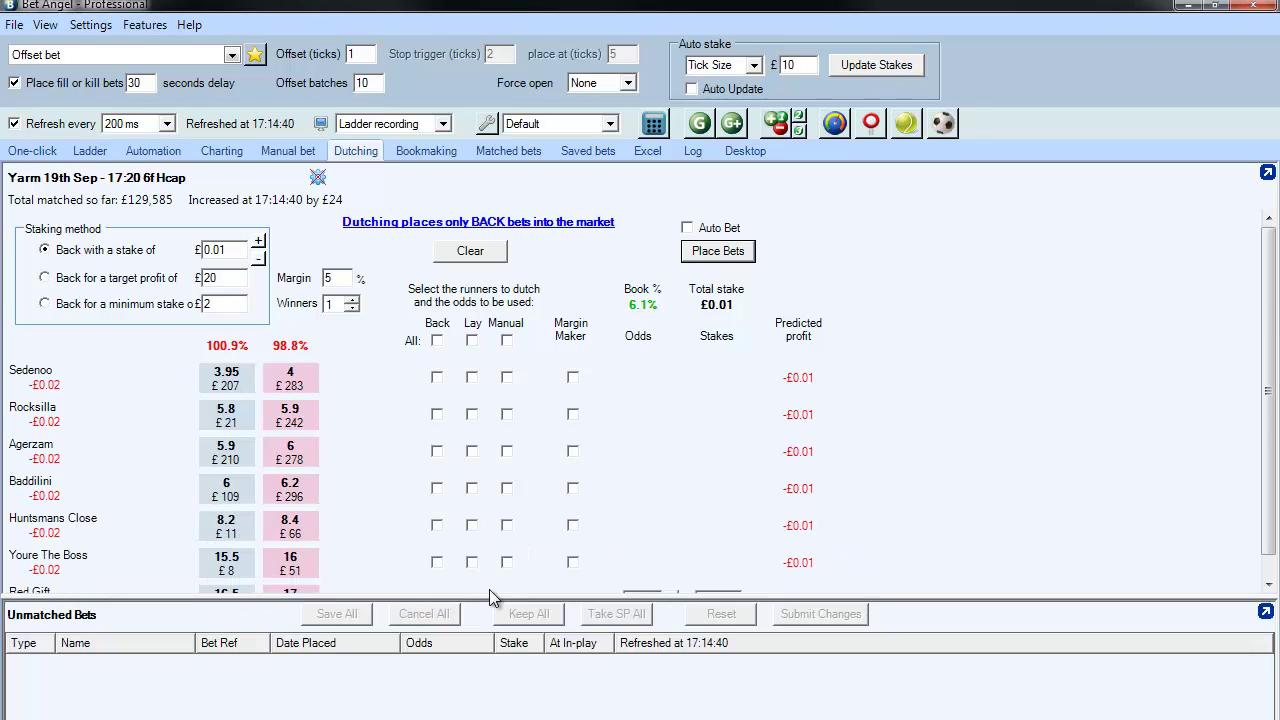
left_click(53, 154)
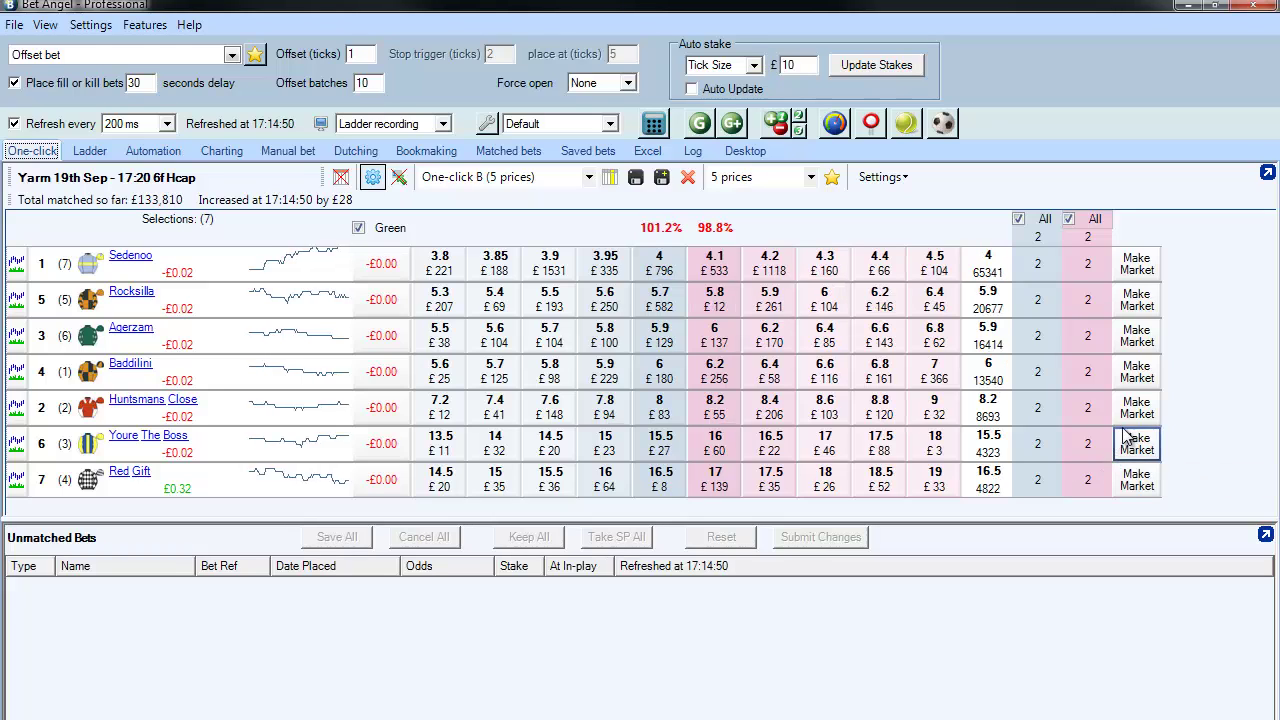
Make a £2 market on Huntsmans Close (lay 8, back 8.2) with Green off, and review matched bets.
left_click(1124, 412)
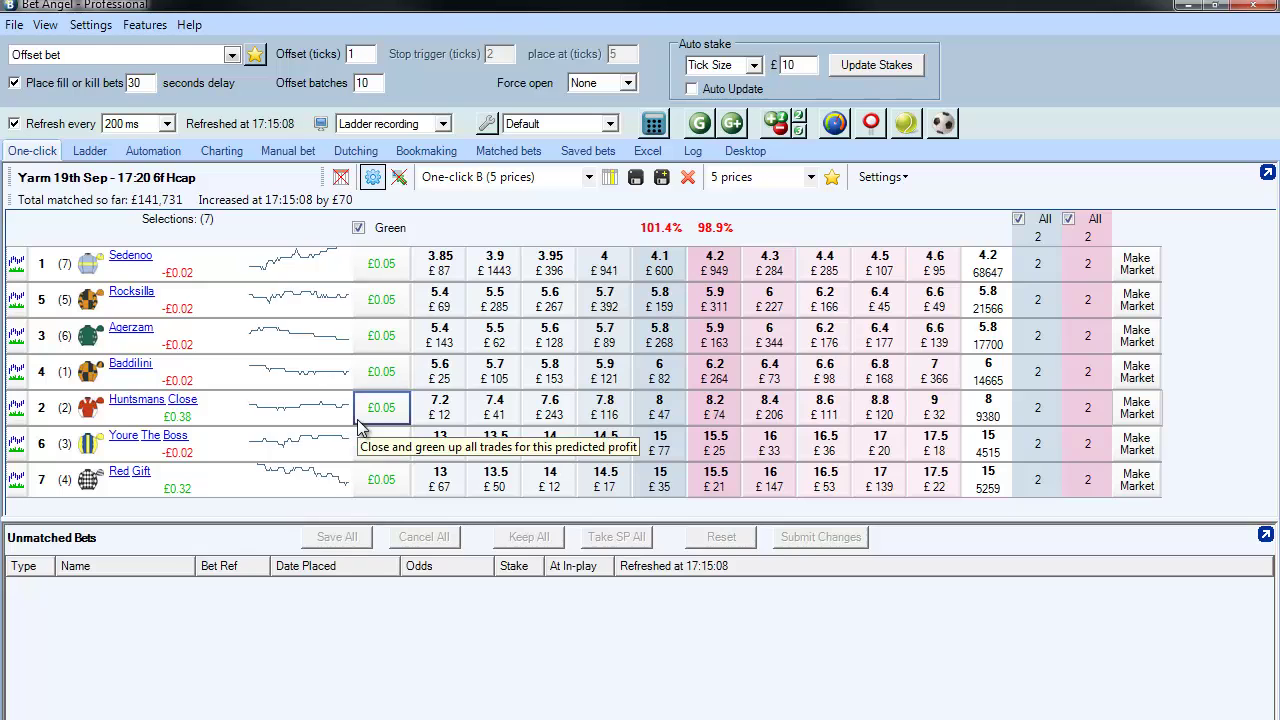
left_click(366, 236)
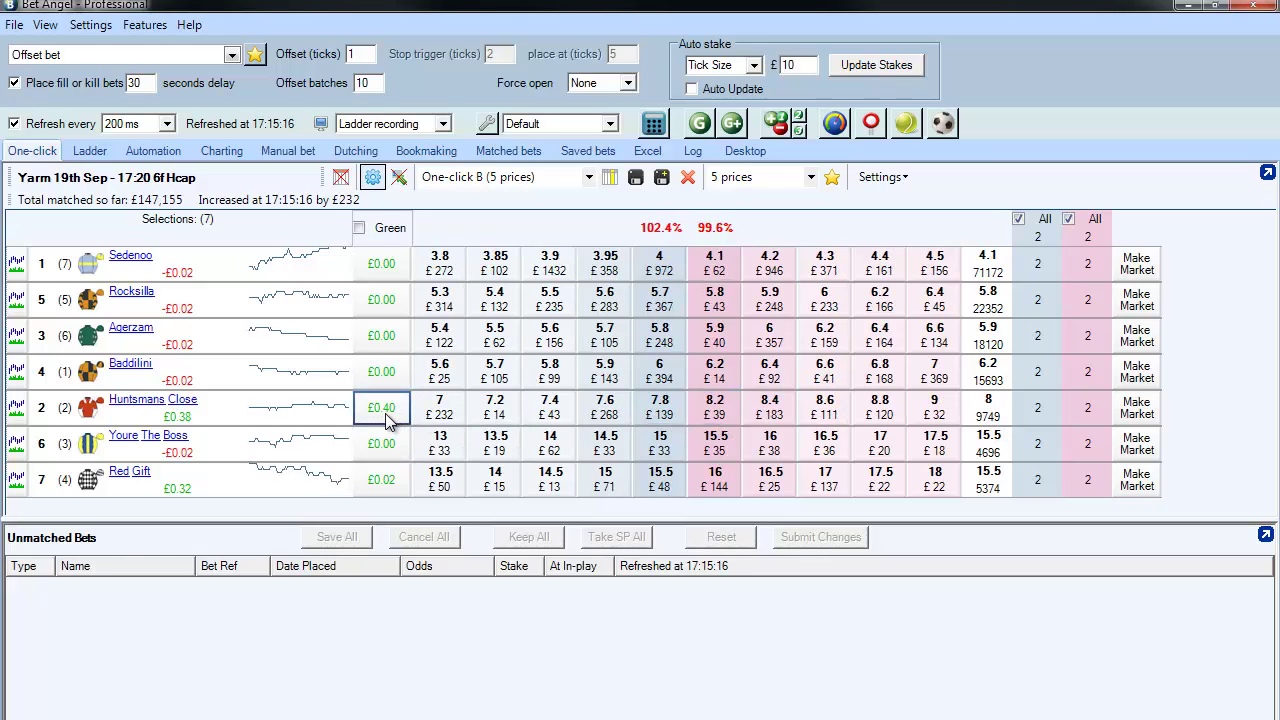
left_click(516, 152)
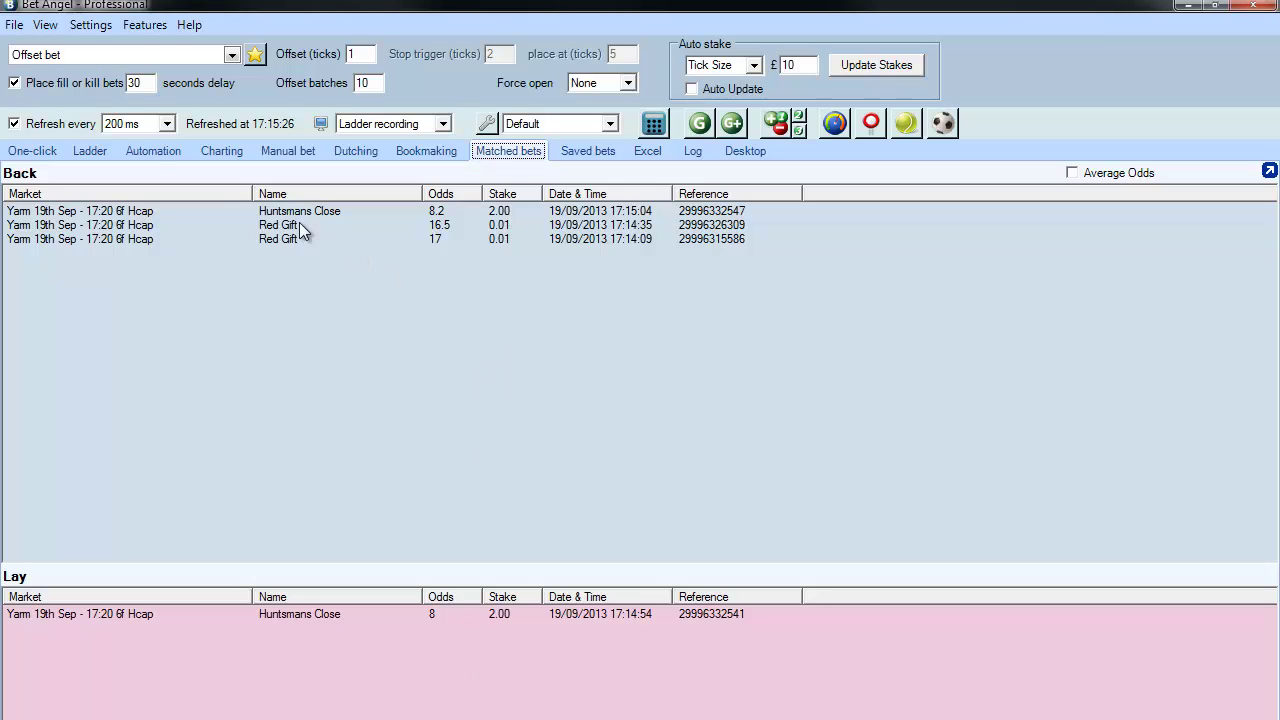
Green up the race via the £0.05 cell on Huntsmans Close, then review the new lays.
left_click(50, 152)
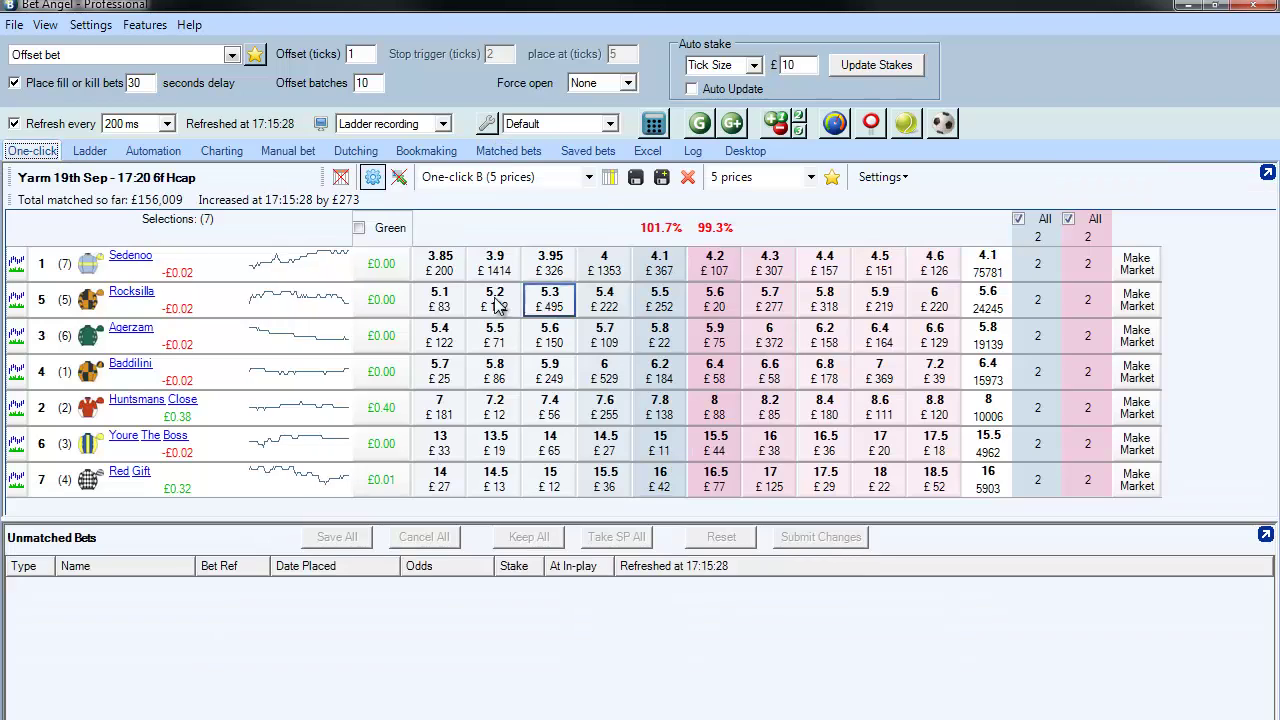
left_click(395, 230)
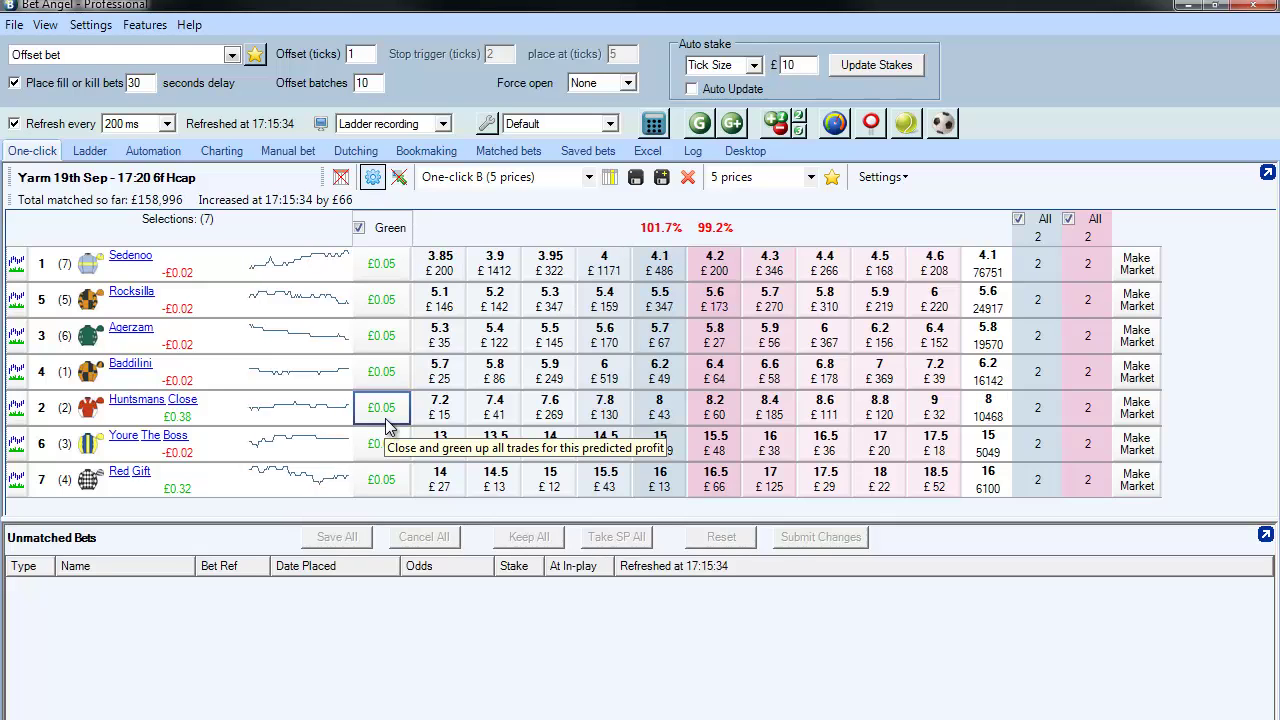
left_click(385, 418)
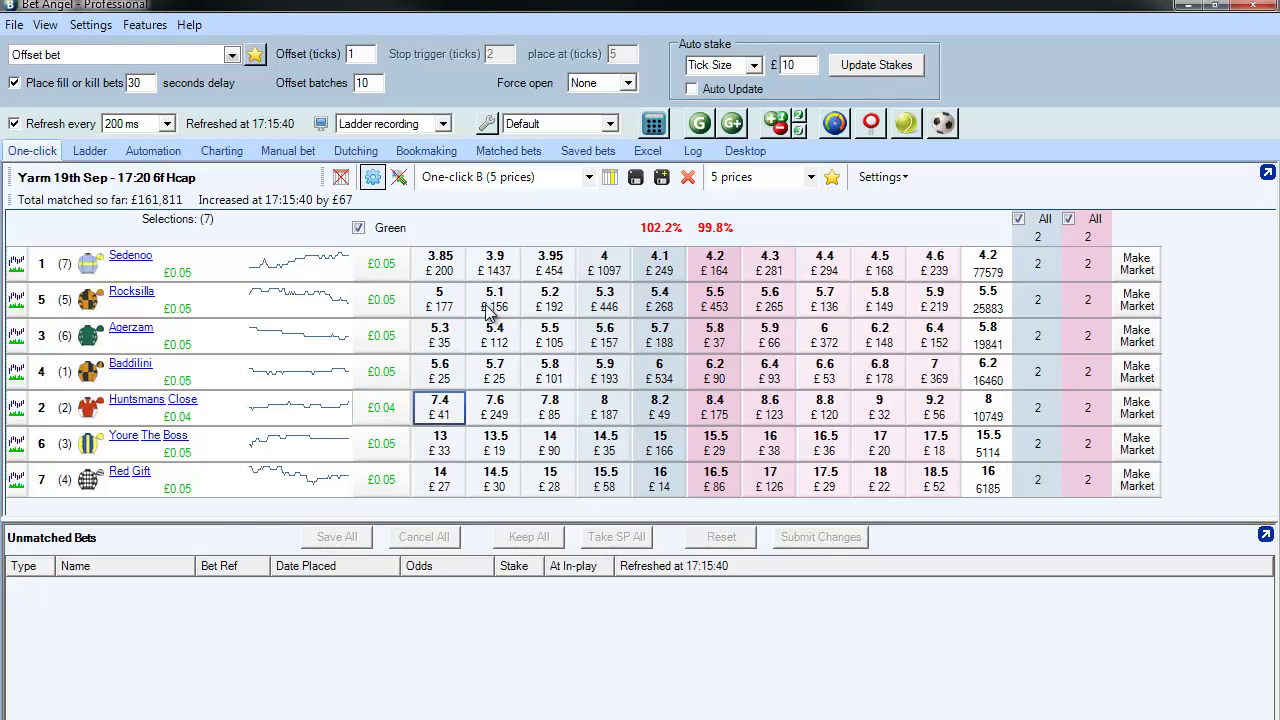
left_click(500, 156)
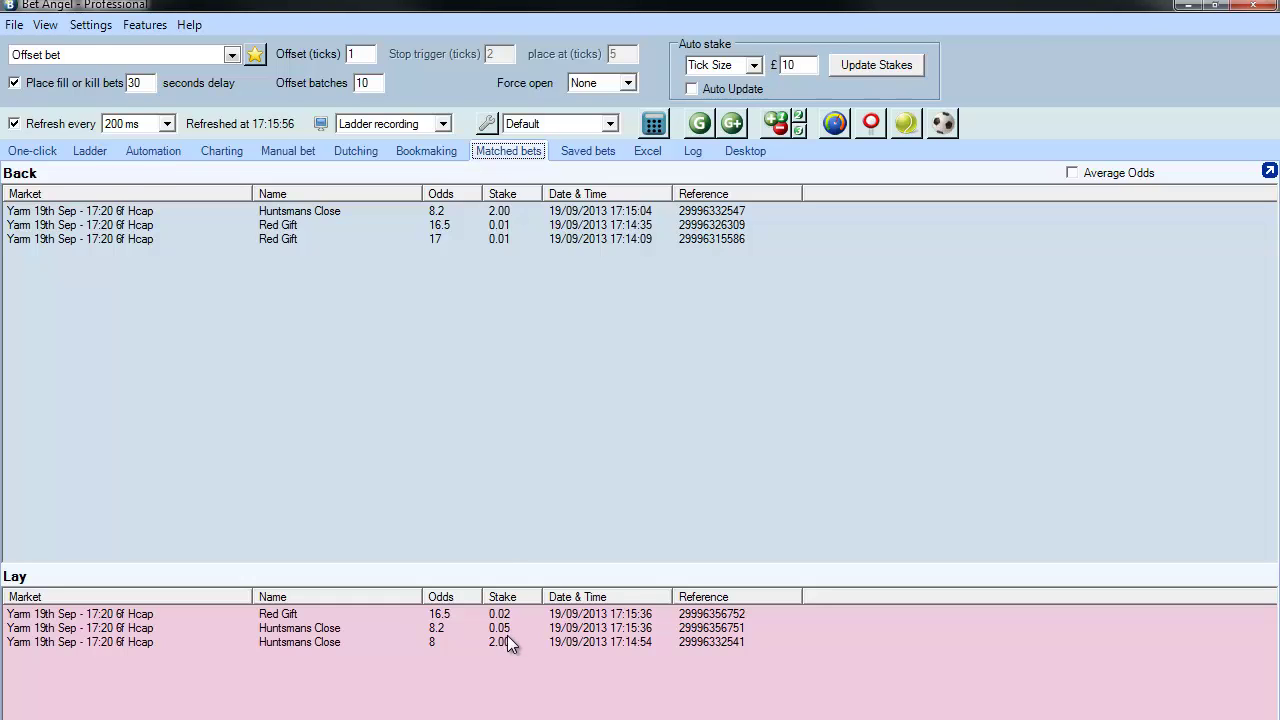
Return to the One-click grid showing £0.05 profit per runner, £0.04 on Huntsmans Close.
left_click(42, 154)
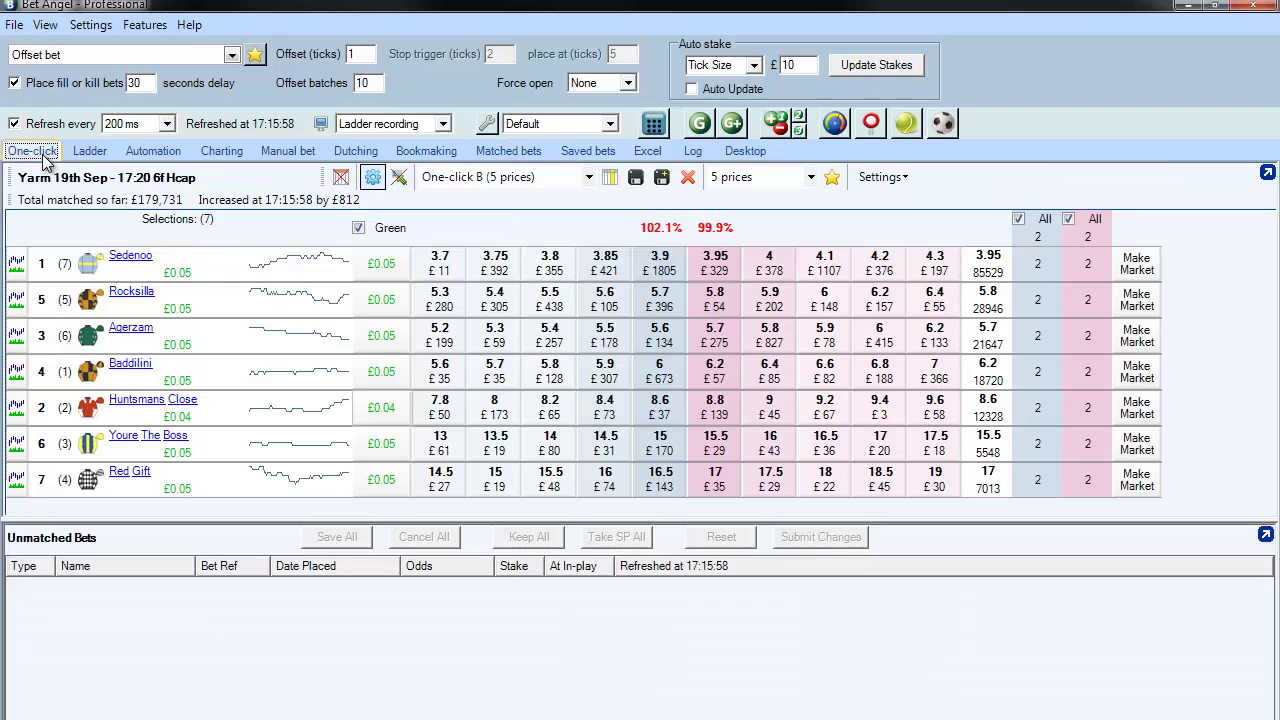